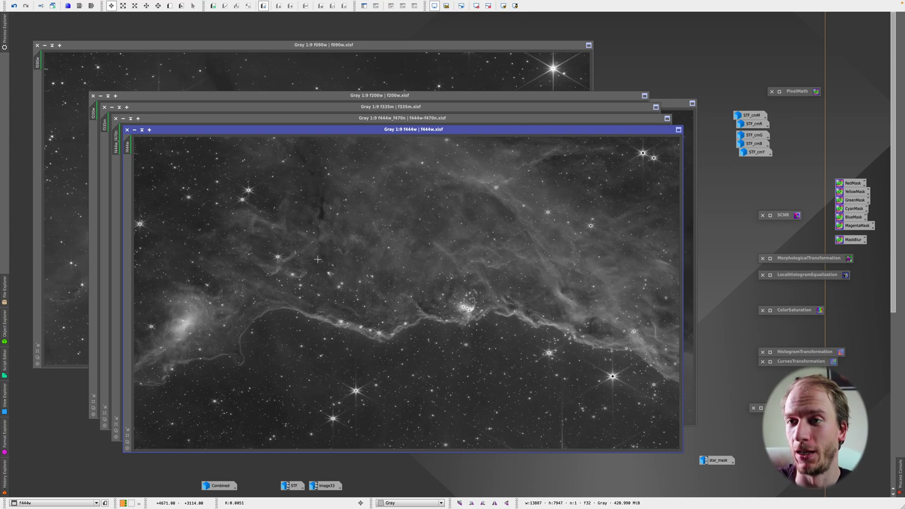
- Move the f444w and f444w_f470n frames aside, then open the Carine Nebula Done.tif colour composite
{"action": "left_click_drag", "start_coordinate": [317, 130], "coordinate": [380, 150]}
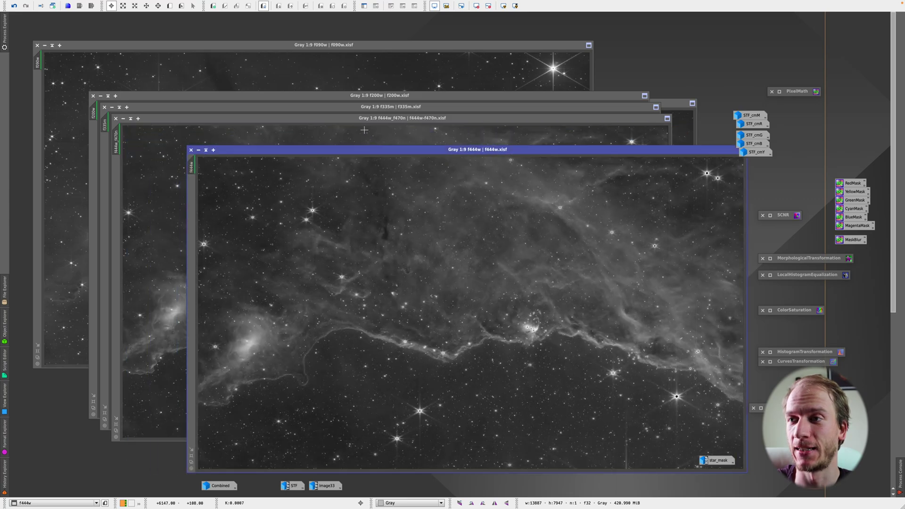
{"action": "left_click_drag", "start_coordinate": [355, 118], "coordinate": [271, 79]}
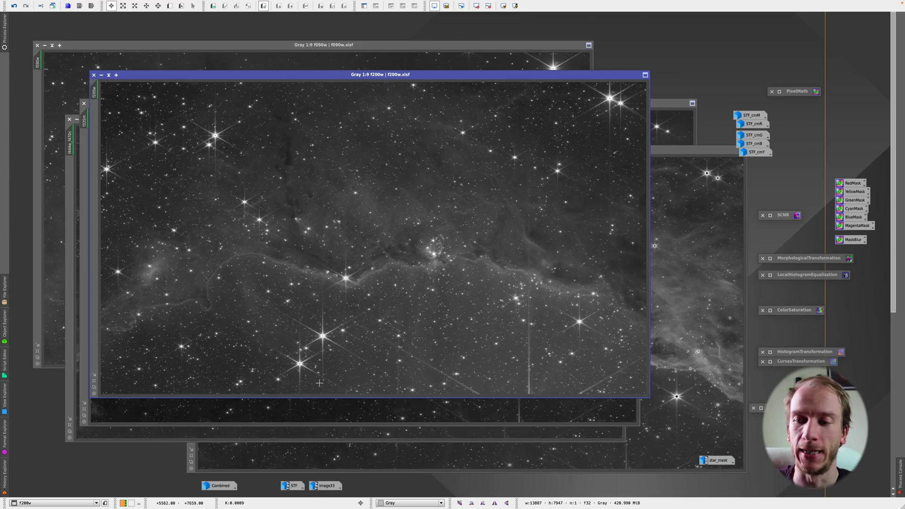
{"action": "double_click", "coordinate": [325, 486]}
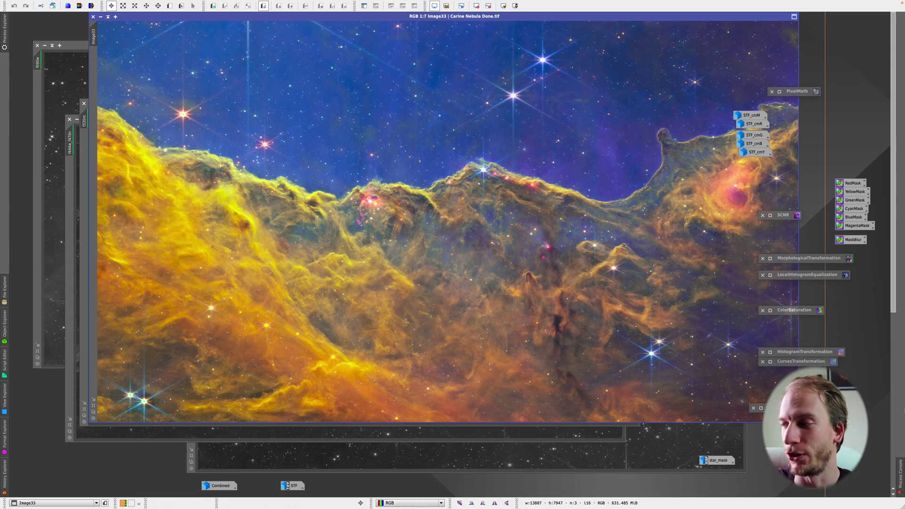
- Check the Process Console log, then minimize the colour composite to an icon
{"action": "left_click", "coordinate": [900, 467]}
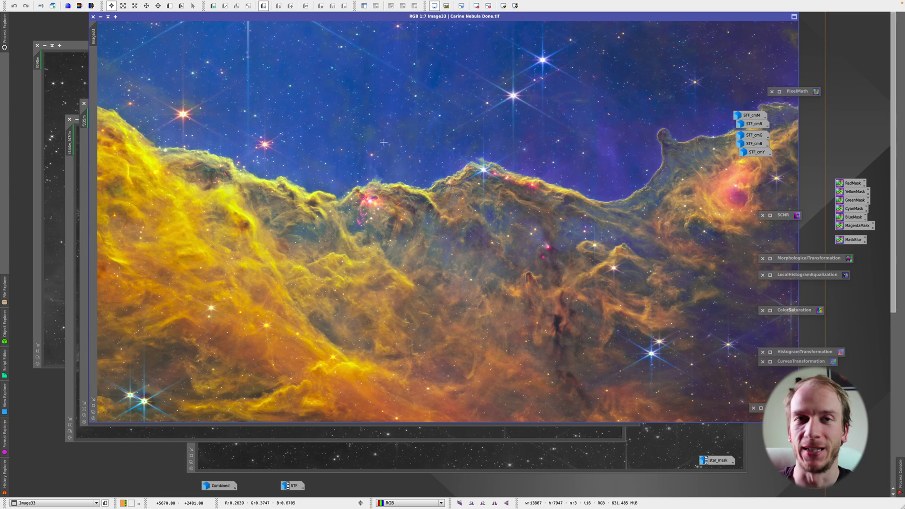
{"action": "left_click", "coordinate": [102, 17]}
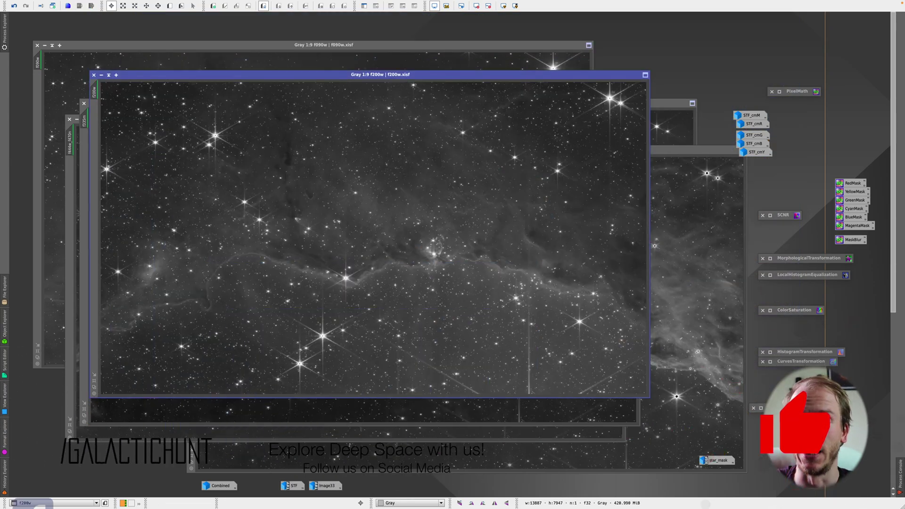
- Shift the f200w frame up-left, then about 180 px right to reveal the frames behind
{"action": "mouse_move", "coordinate": [429, 504]}
{"action": "left_click_drag", "start_coordinate": [318, 76], "coordinate": [287, 27]}
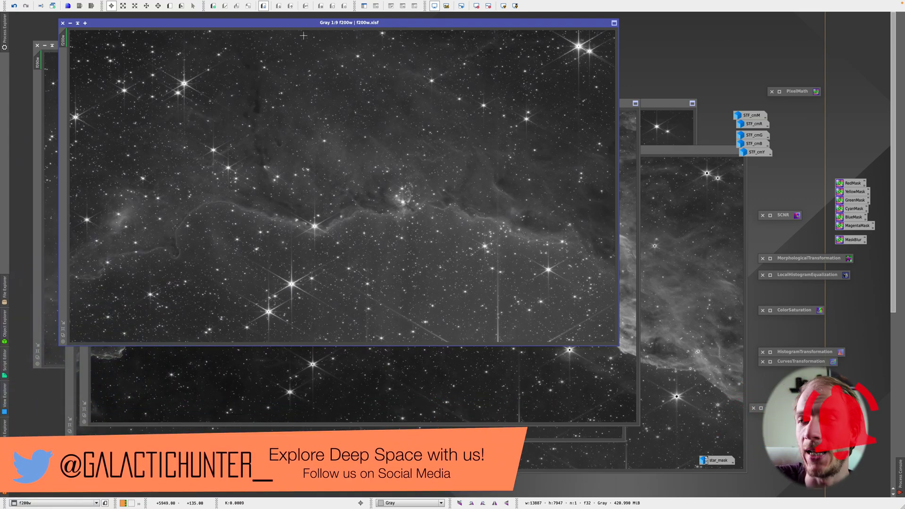
{"action": "left_click_drag", "start_coordinate": [317, 27], "coordinate": [402, 29]}
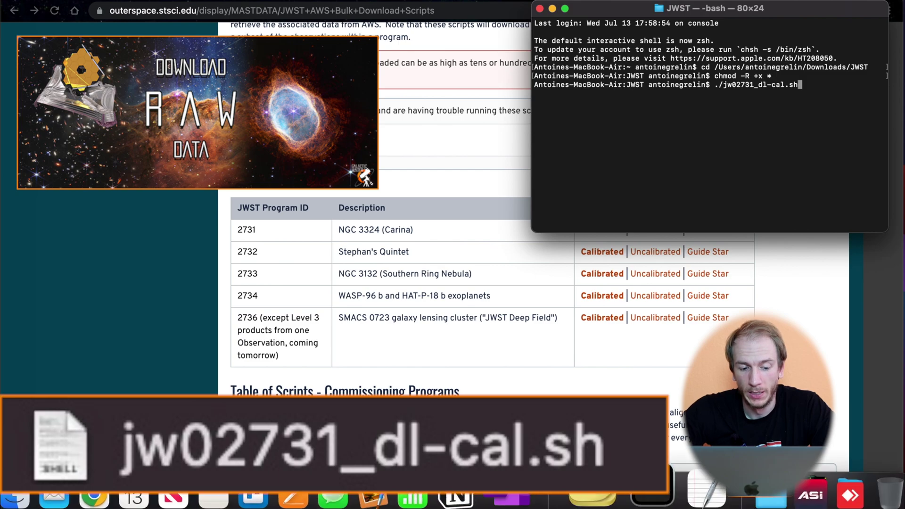
- Open the JWST folder and bring forward the Terminal running jw02731_dl-cal.sh
{"action": "double_click", "coordinate": [186, 204]}
{"action": "left_click_drag", "start_coordinate": [188, 175], "coordinate": [471, 307]}
{"action": "left_click", "coordinate": [531, 504]}
{"action": "left_click", "coordinate": [632, 491]}
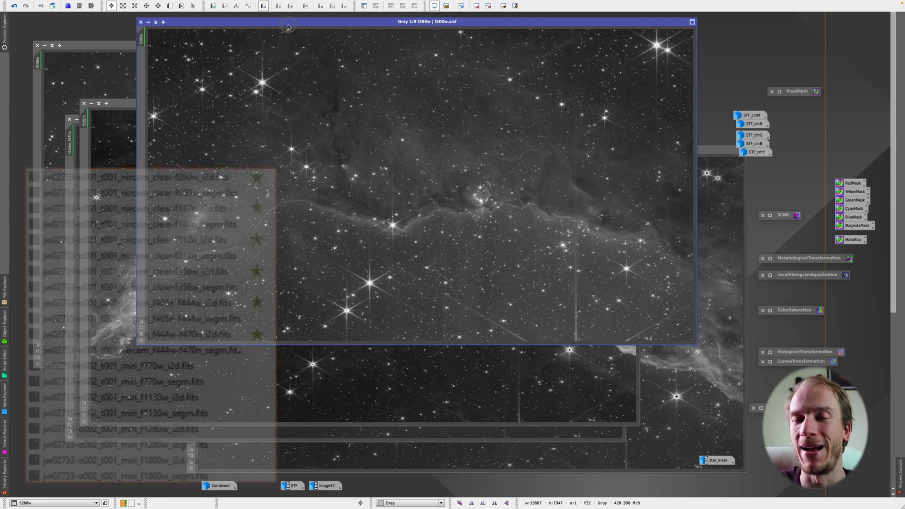
- Reposition the f200w frame, then nudge the f090w frame slightly up-left
{"action": "left_click_drag", "start_coordinate": [288, 26], "coordinate": [299, 30]}
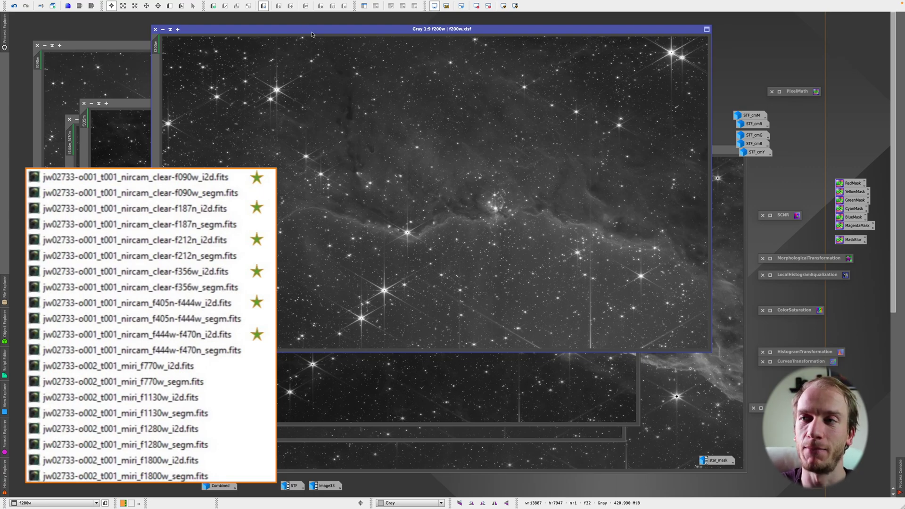
{"action": "left_click_drag", "start_coordinate": [271, 28], "coordinate": [250, 16]}
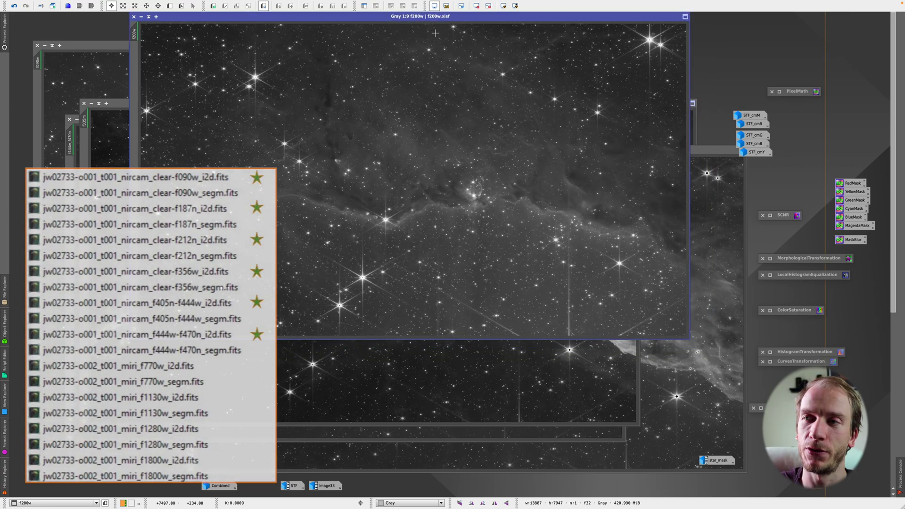
{"action": "left_click_drag", "start_coordinate": [422, 20], "coordinate": [444, 73]}
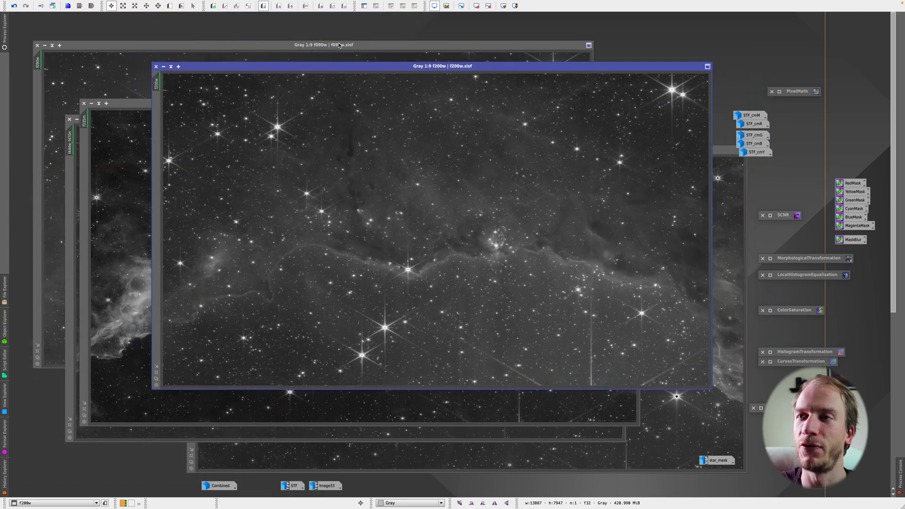
{"action": "left_click", "coordinate": [339, 45]}
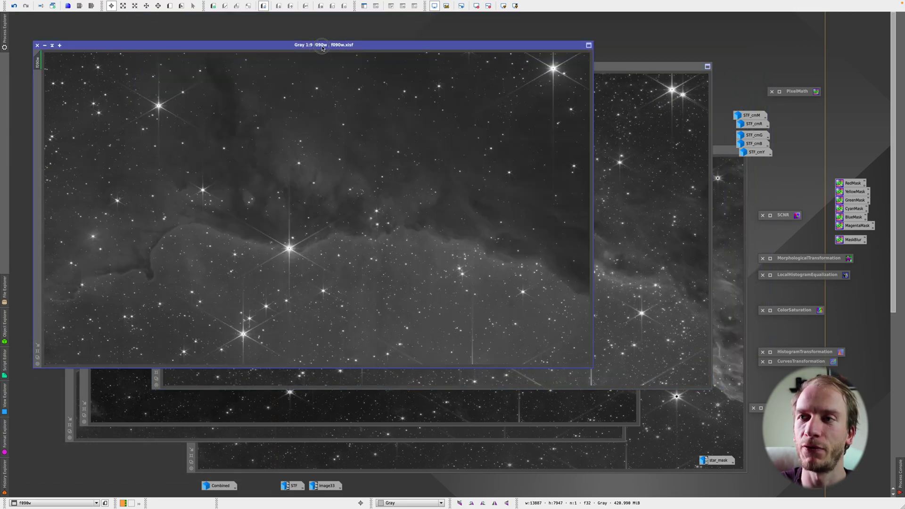
{"action": "left_click_drag", "start_coordinate": [332, 44], "coordinate": [309, 39]}
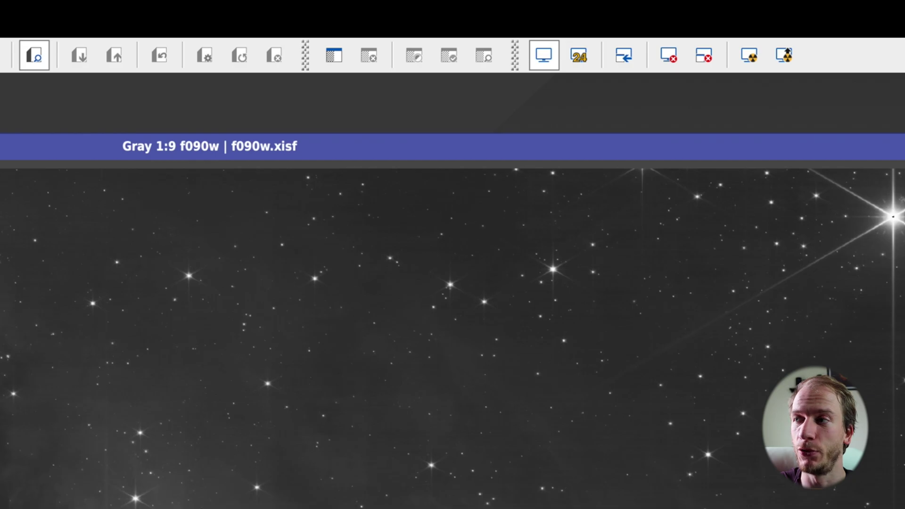
- Bring the f444w_f470n frame forward and move it up and to the right
{"action": "left_click", "coordinate": [663, 367]}
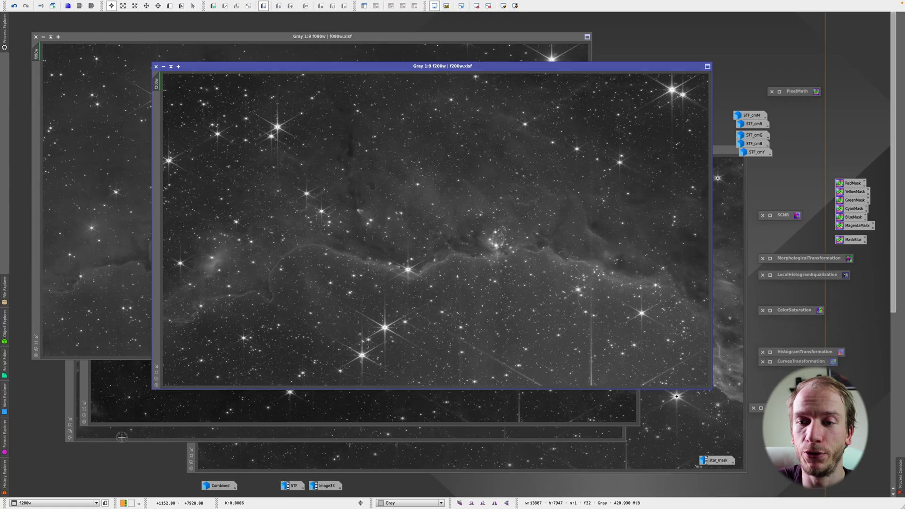
{"action": "left_click", "coordinate": [121, 436]}
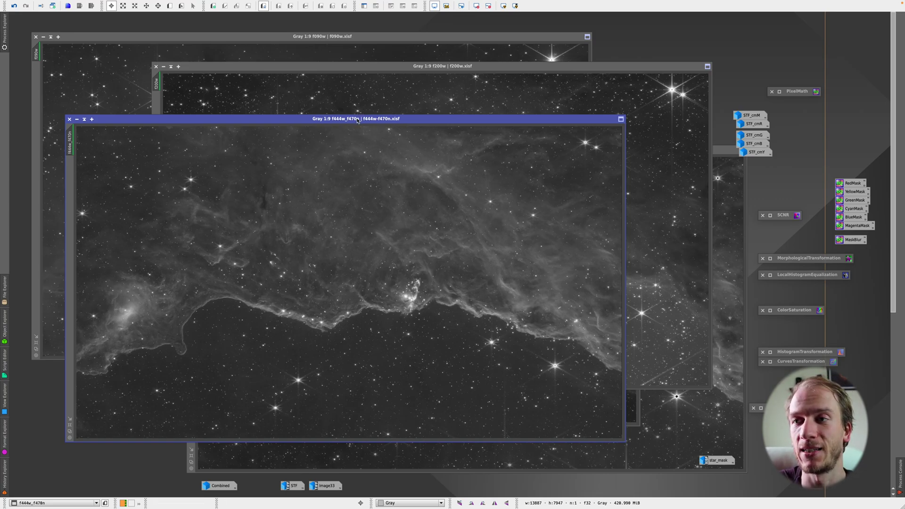
{"action": "left_click_drag", "start_coordinate": [357, 121], "coordinate": [394, 108]}
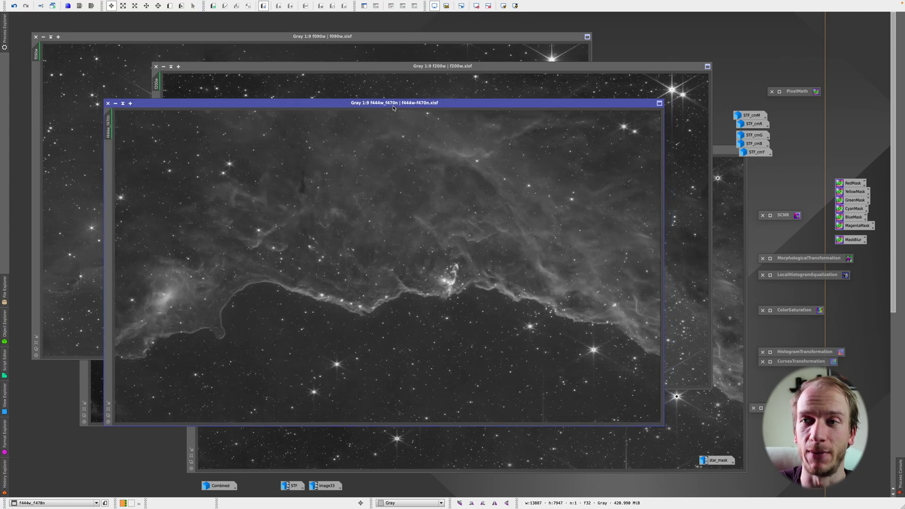
- Cycle through the f335m, f444w and f090w frames to compare them, ending with f200w in front
{"action": "left_click", "coordinate": [355, 85]}
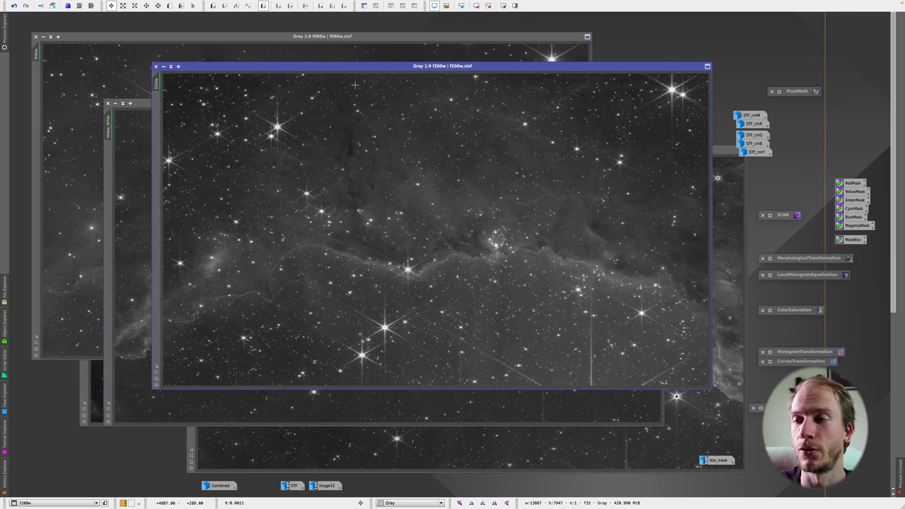
{"action": "left_click", "coordinate": [101, 381]}
{"action": "left_click", "coordinate": [361, 437]}
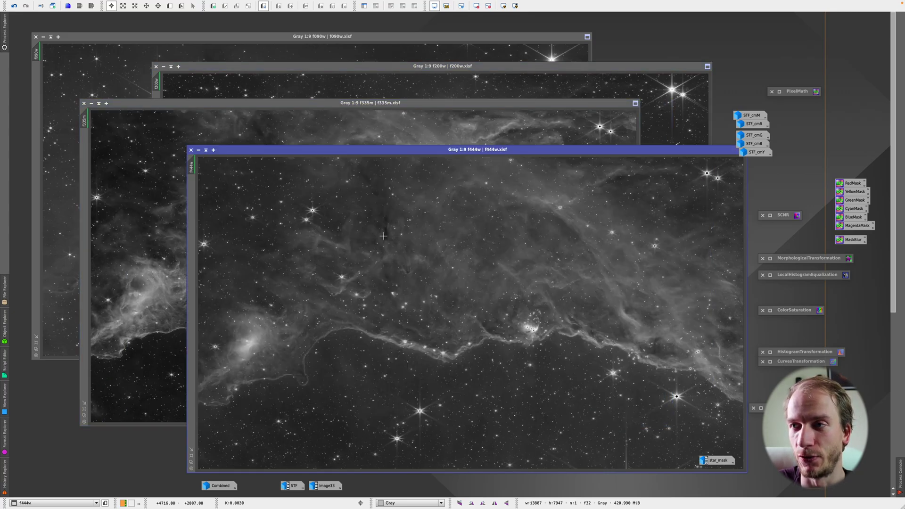
{"action": "left_click", "coordinate": [337, 118]}
{"action": "left_click", "coordinate": [322, 88]}
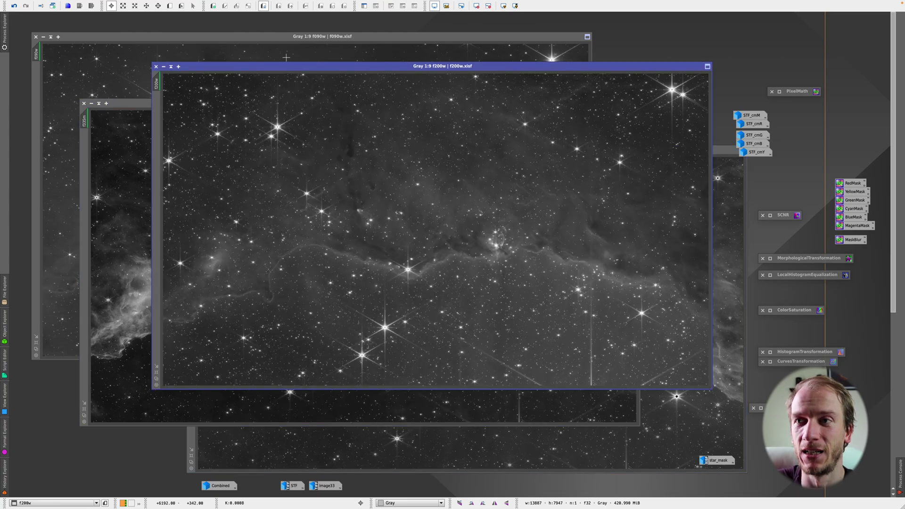
{"action": "left_click", "coordinate": [286, 55]}
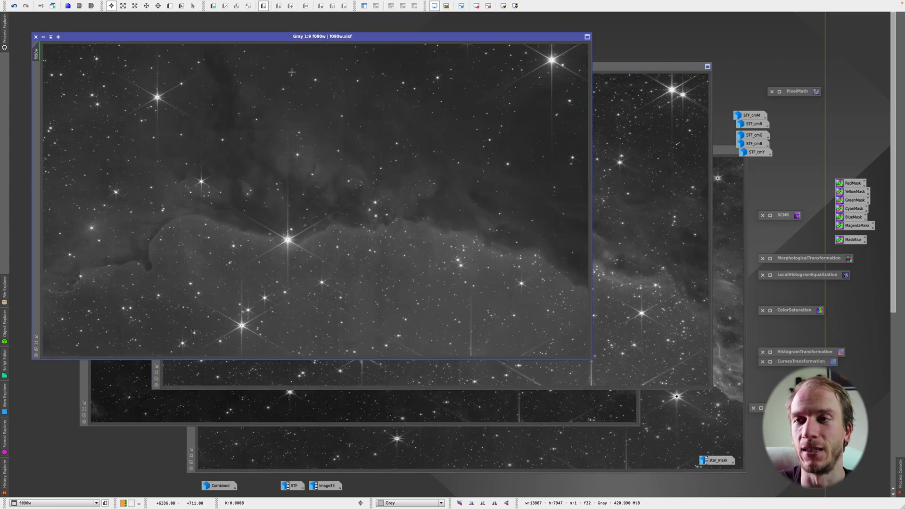
{"action": "left_click", "coordinate": [641, 123]}
{"action": "left_click", "coordinate": [722, 224]}
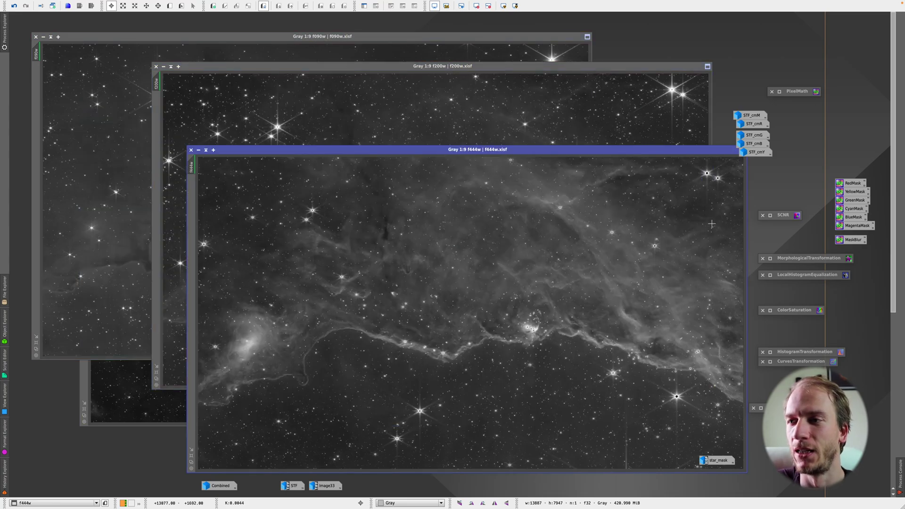
{"action": "left_click", "coordinate": [140, 395]}
{"action": "left_click", "coordinate": [257, 89]}
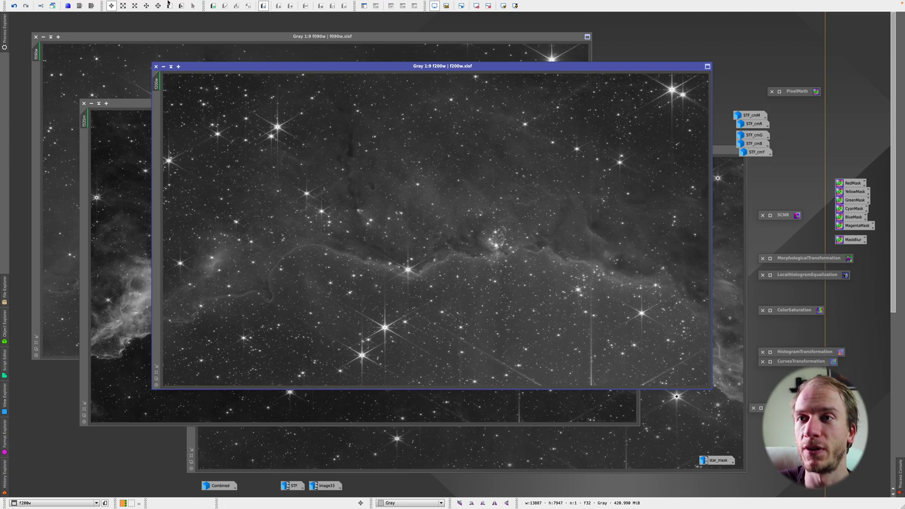
- Open the StarAlignment process from the full process list
{"action": "left_click", "coordinate": [177, 4]}
{"action": "mouse_move", "coordinate": [185, 16]}
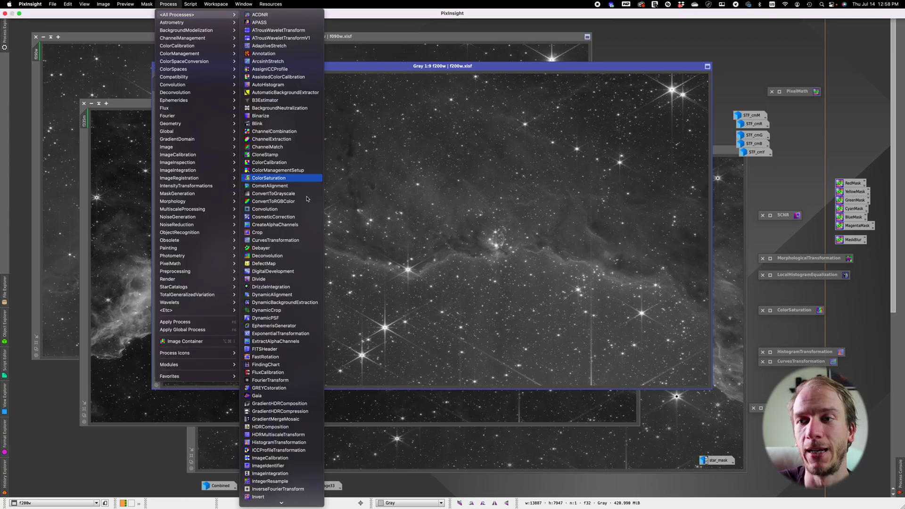
{"action": "scroll", "coordinate": [278, 388], "scroll_direction": "down", "scroll_amount": 10}
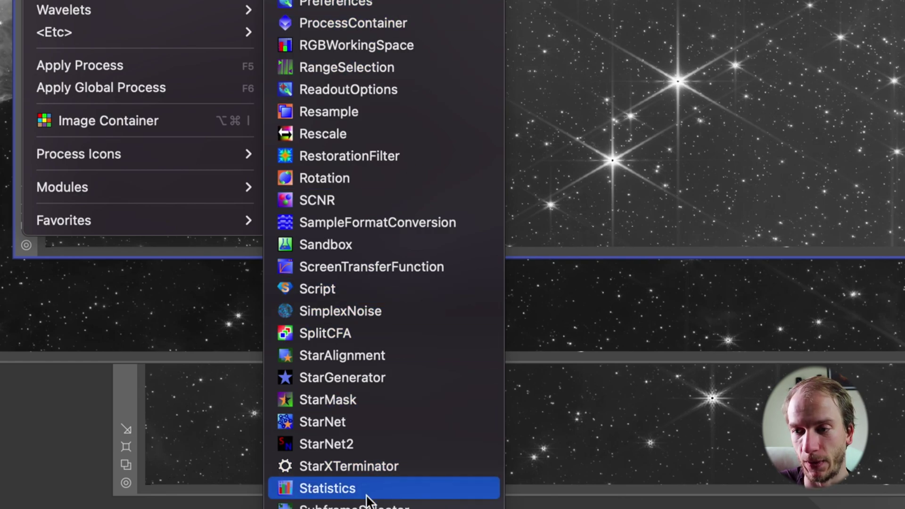
{"action": "left_click", "coordinate": [364, 359]}
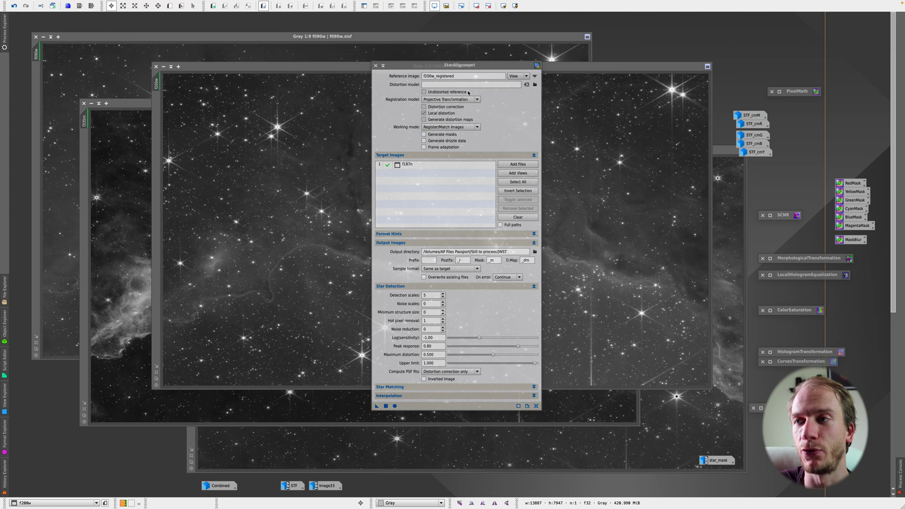
{"action": "left_click_drag", "start_coordinate": [467, 65], "coordinate": [611, 74]}
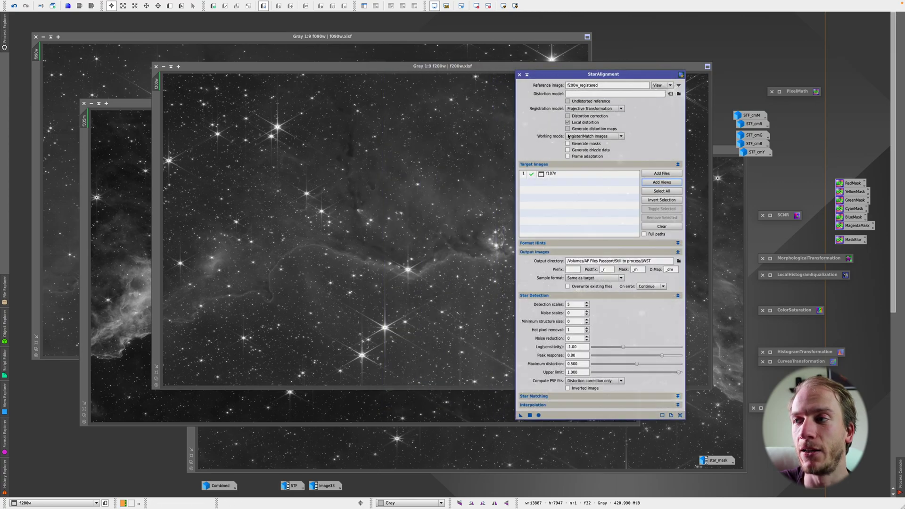
- Add f090w, f200w, f444w, f187n and other frames as targets, set noise reduction, save as icon
{"action": "left_click", "coordinate": [661, 182]}
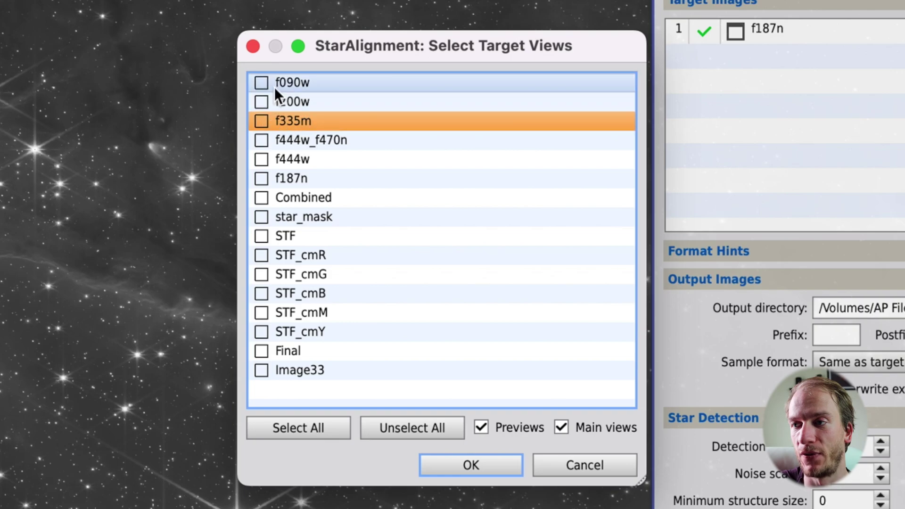
{"action": "left_click", "coordinate": [261, 83]}
{"action": "left_click", "coordinate": [261, 101]}
{"action": "left_click", "coordinate": [261, 122]}
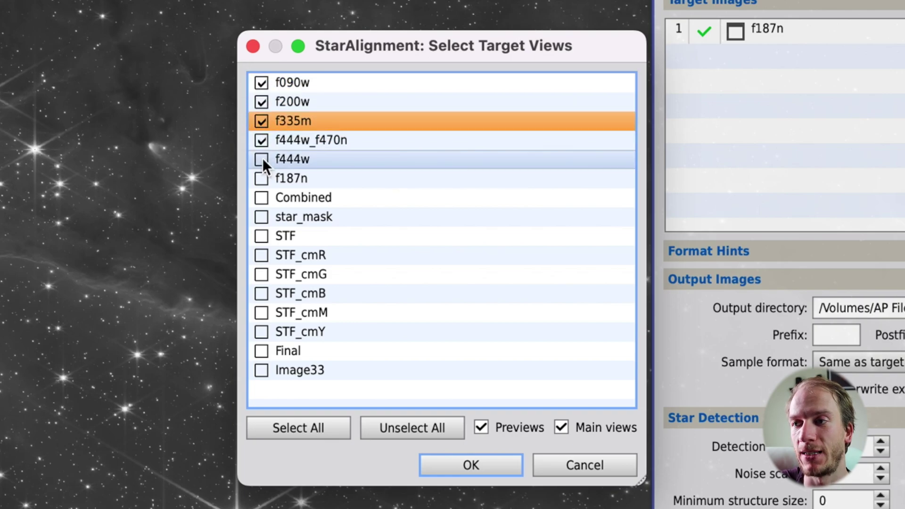
{"action": "left_click", "coordinate": [261, 159]}
{"action": "left_click", "coordinate": [261, 178]}
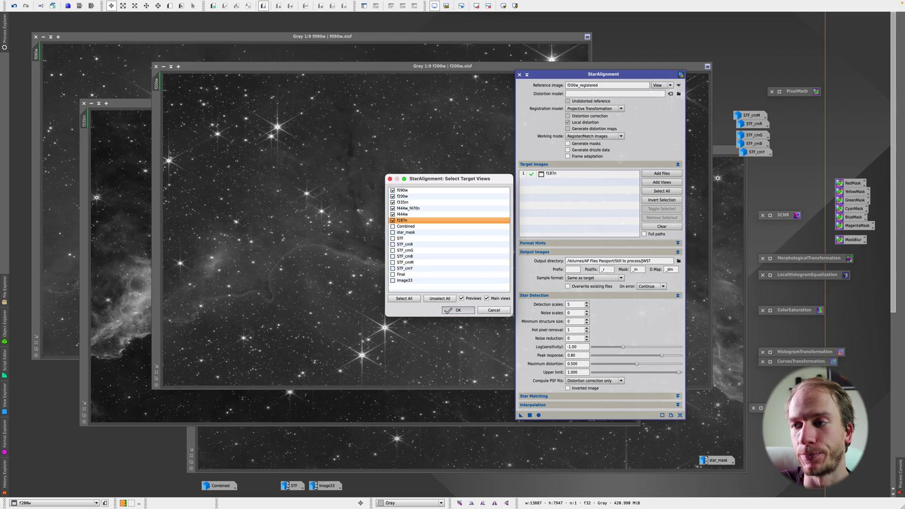
{"action": "key", "text": "Return"}
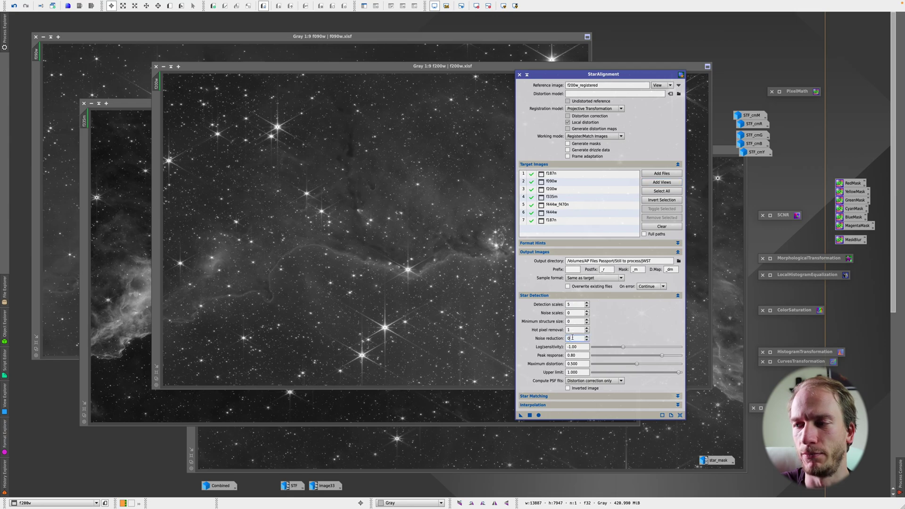
{"action": "left_click", "coordinate": [586, 339]}
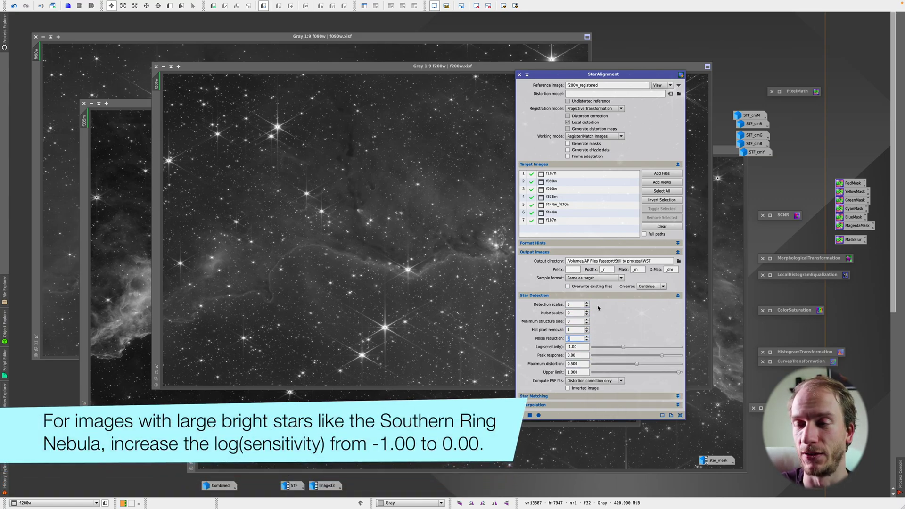
{"action": "left_click", "coordinate": [526, 75]}
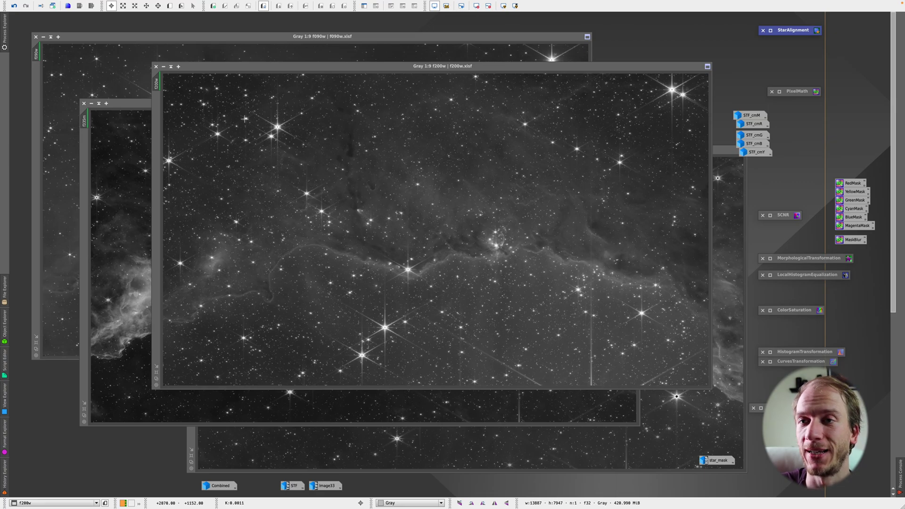
{"action": "left_click", "coordinate": [4, 29]}
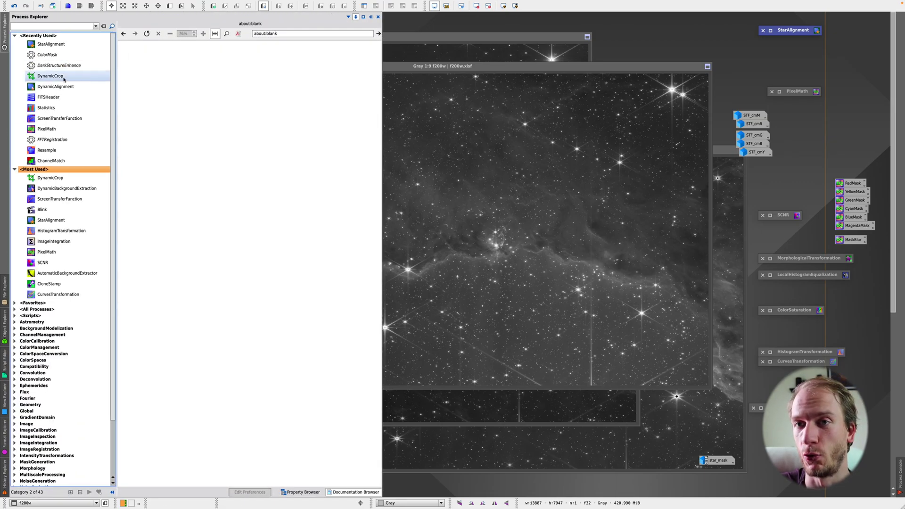
{"action": "left_click", "coordinate": [62, 77]}
{"action": "double_click", "coordinate": [64, 78]}
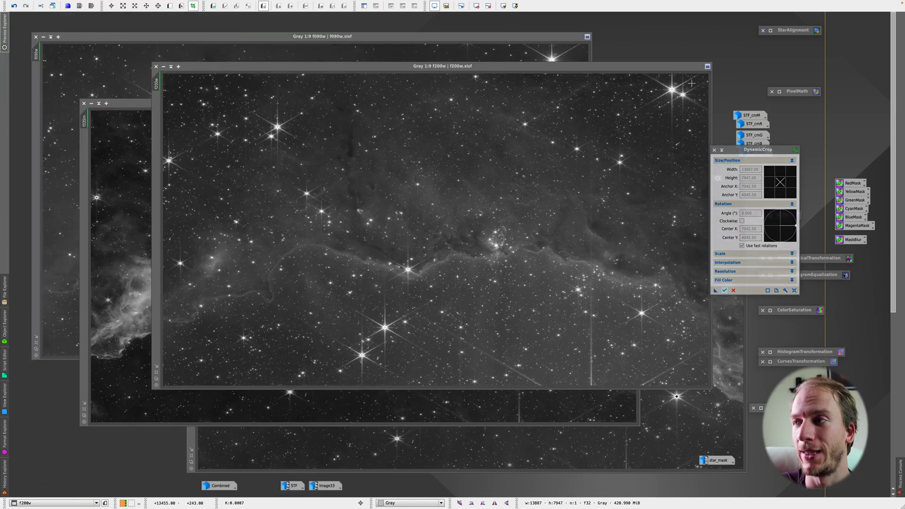
{"action": "left_click_drag", "start_coordinate": [707, 78], "coordinate": [164, 382]}
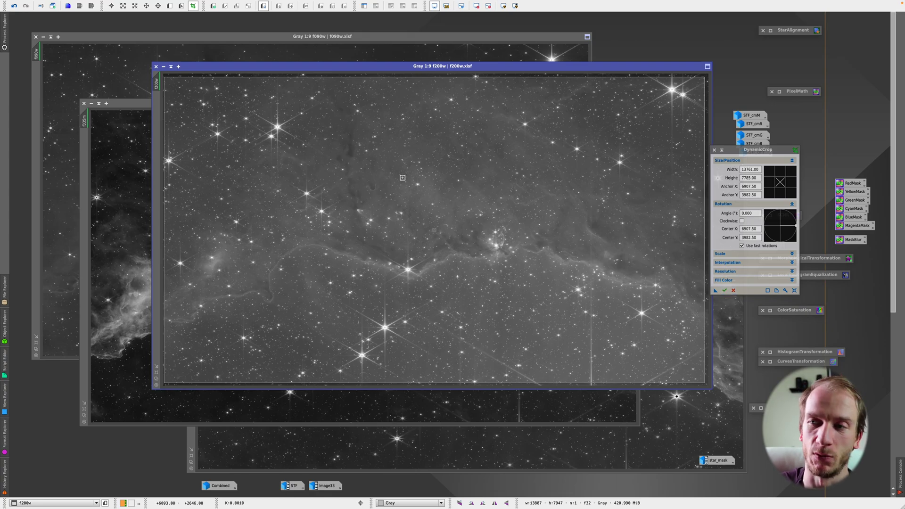
{"action": "left_click", "coordinate": [733, 291]}
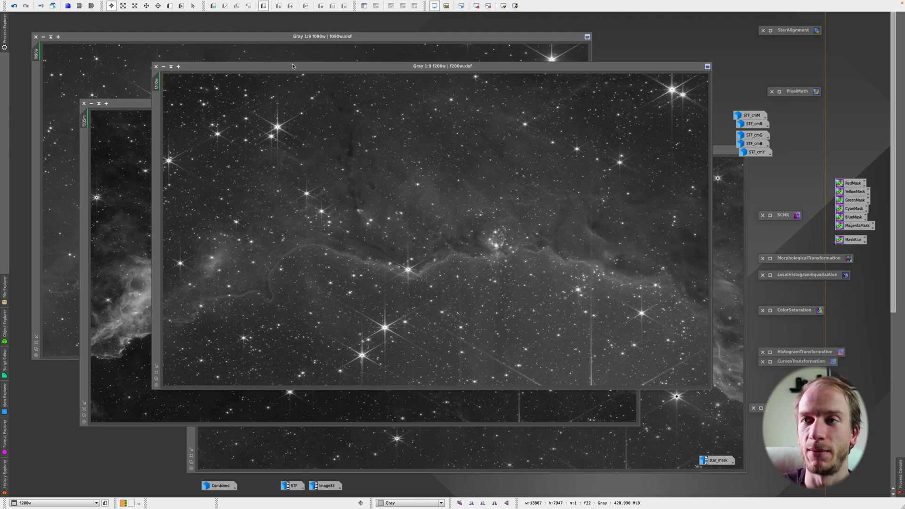
- Reposition and zoom into the f200w frame, then open the saved PixelMath process icon
{"action": "left_click_drag", "start_coordinate": [293, 66], "coordinate": [315, 75]}
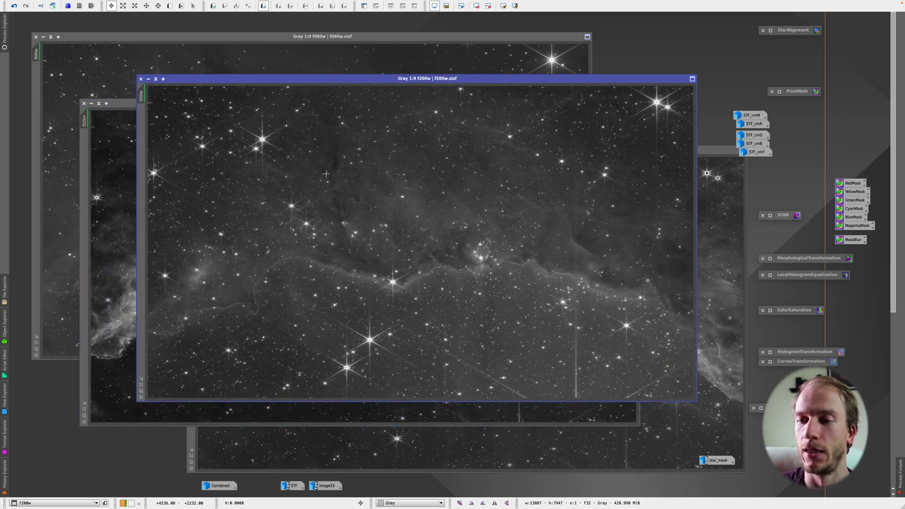
{"action": "left_click_drag", "start_coordinate": [410, 79], "coordinate": [386, 27]}
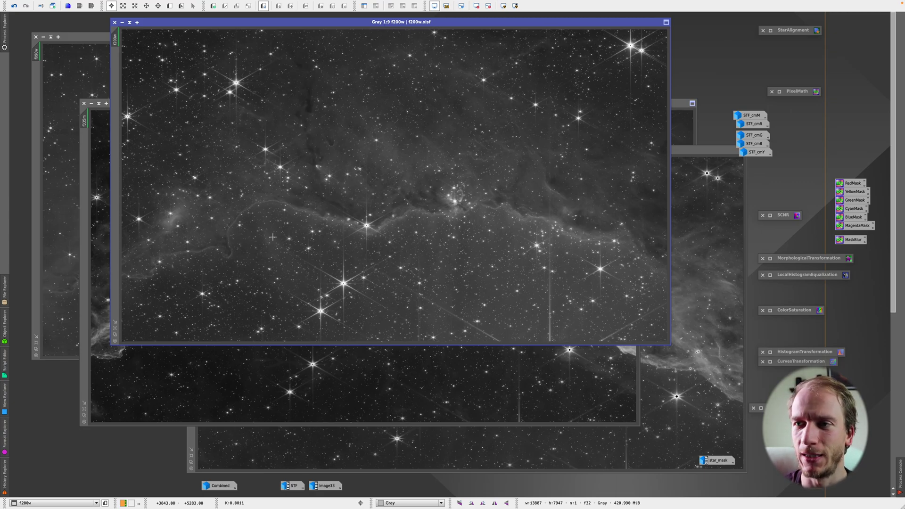
{"action": "scroll", "coordinate": [272, 237], "scroll_direction": "up", "scroll_amount": 2}
{"action": "scroll", "coordinate": [444, 206], "scroll_direction": "up", "scroll_amount": 5}
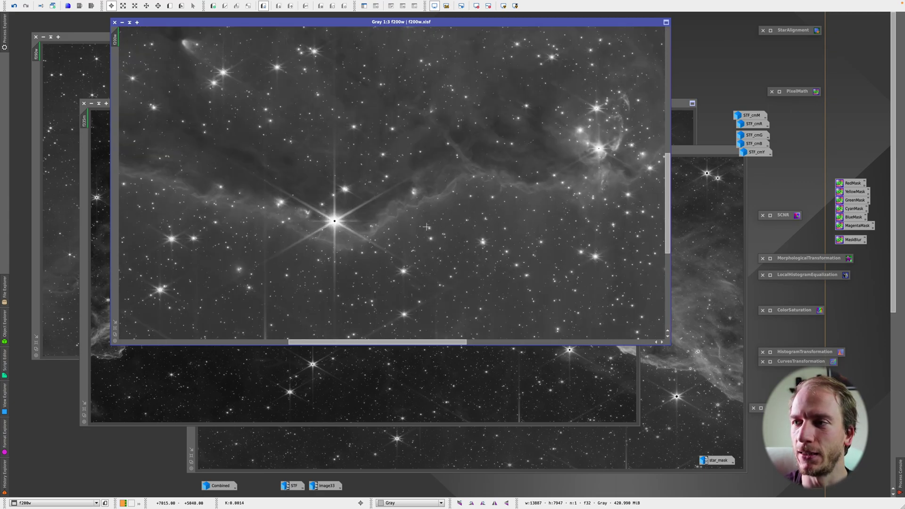
{"action": "scroll", "coordinate": [507, 206], "scroll_direction": "up", "scroll_amount": 1}
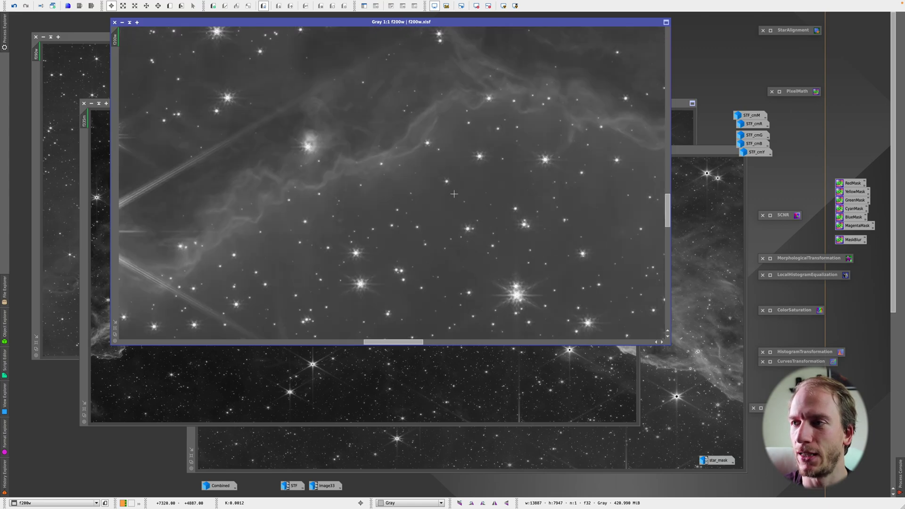
{"action": "scroll", "coordinate": [516, 174], "scroll_direction": "down", "scroll_amount": 8}
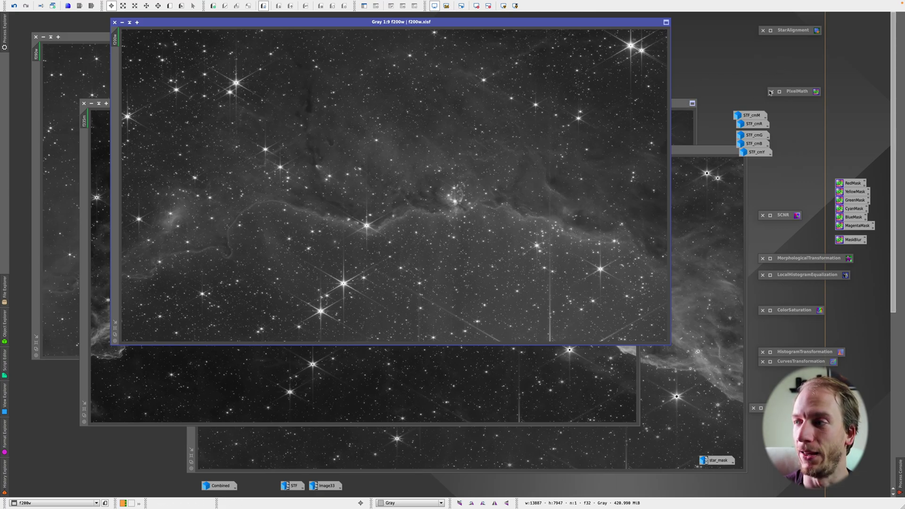
{"action": "double_click", "coordinate": [797, 91]}
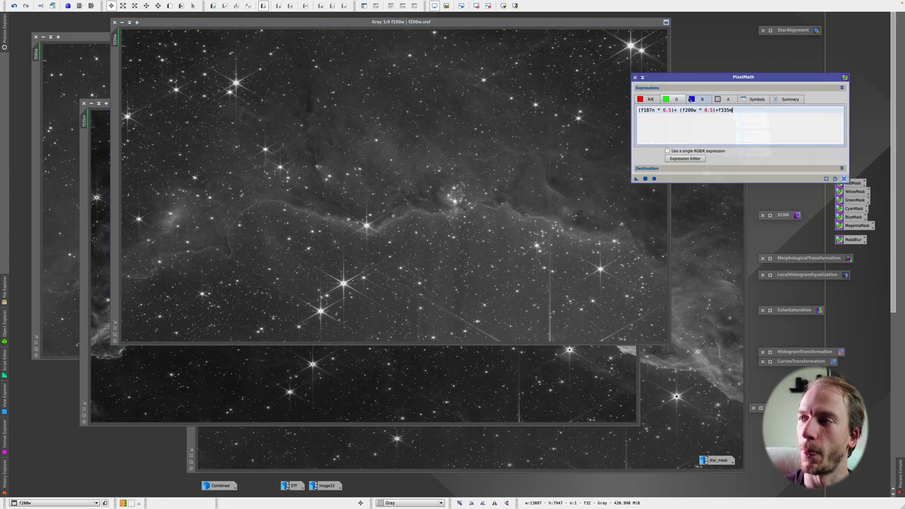
- Review the R/K, G and B PixelMath expressions, ending on red's f090w and f444w mix
{"action": "left_click", "coordinate": [676, 100]}
{"action": "left_click", "coordinate": [651, 99]}
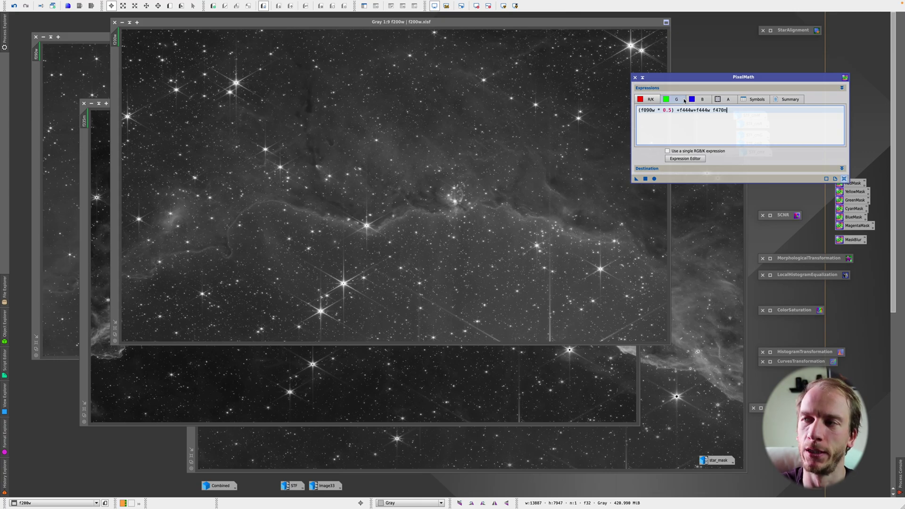
{"action": "left_click", "coordinate": [692, 99]}
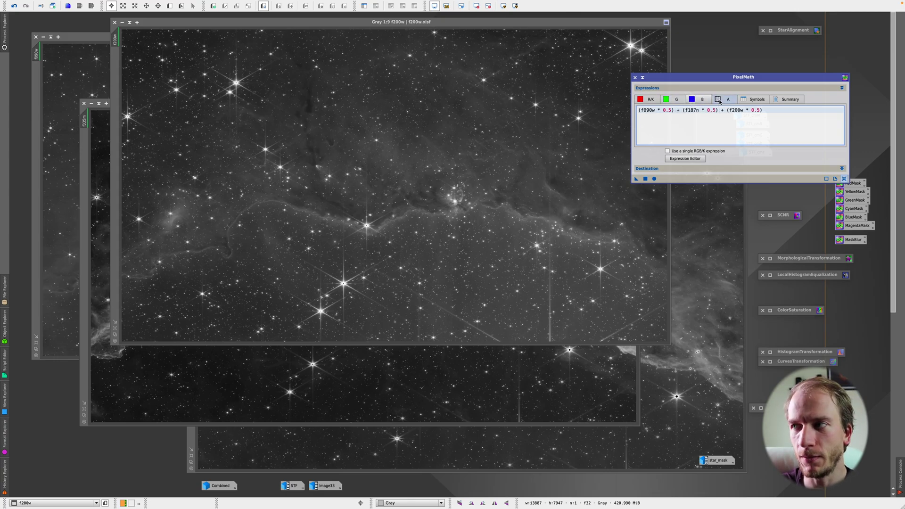
{"action": "left_click", "coordinate": [667, 100]}
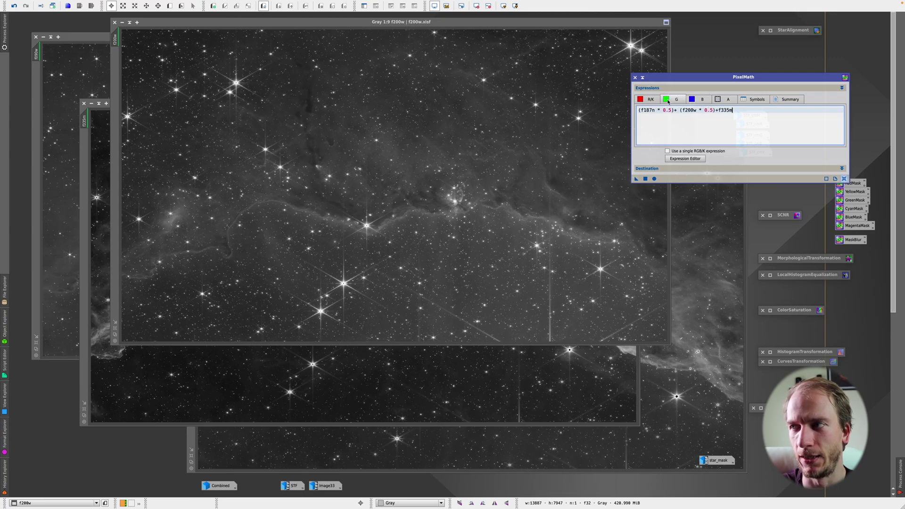
{"action": "left_click", "coordinate": [652, 100]}
{"action": "left_click", "coordinate": [667, 100]}
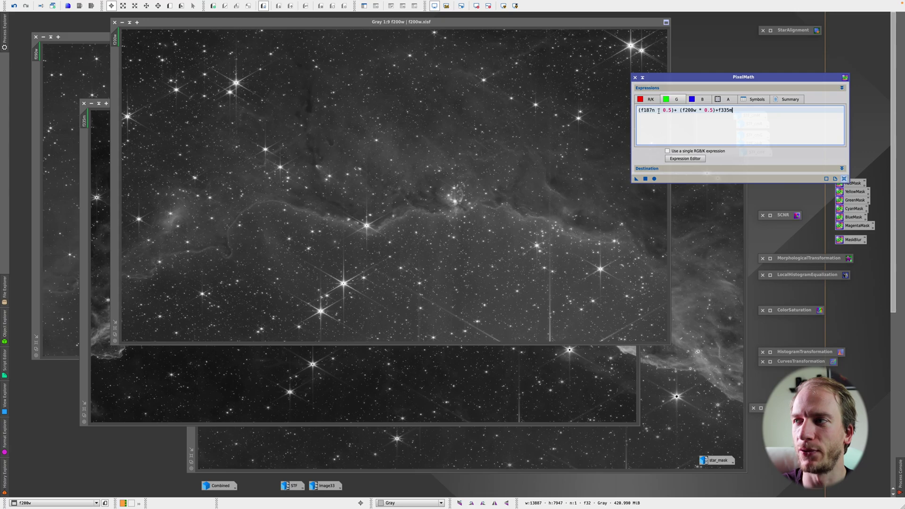
{"action": "left_click", "coordinate": [650, 100]}
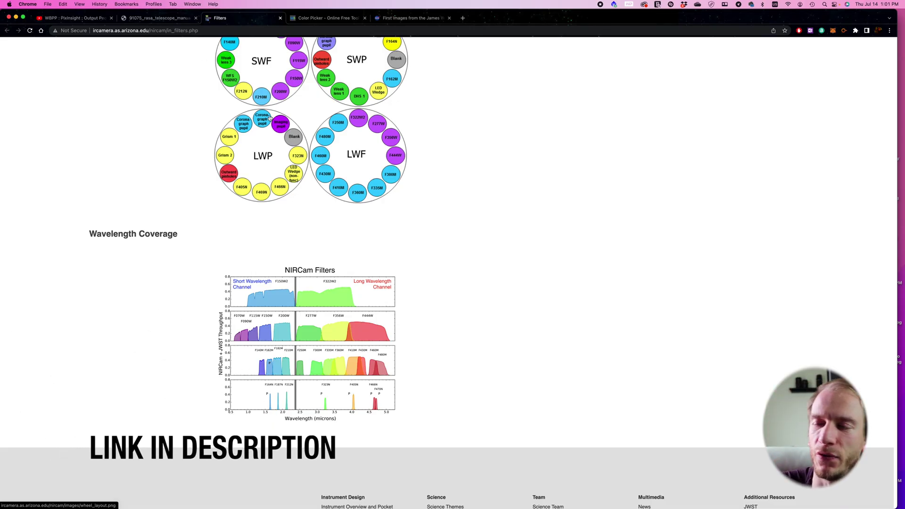
- Scroll the NIRCam filters page and open its wavelength coverage chart full size
{"action": "scroll", "coordinate": [280, 133], "scroll_direction": "up", "scroll_amount": 5}
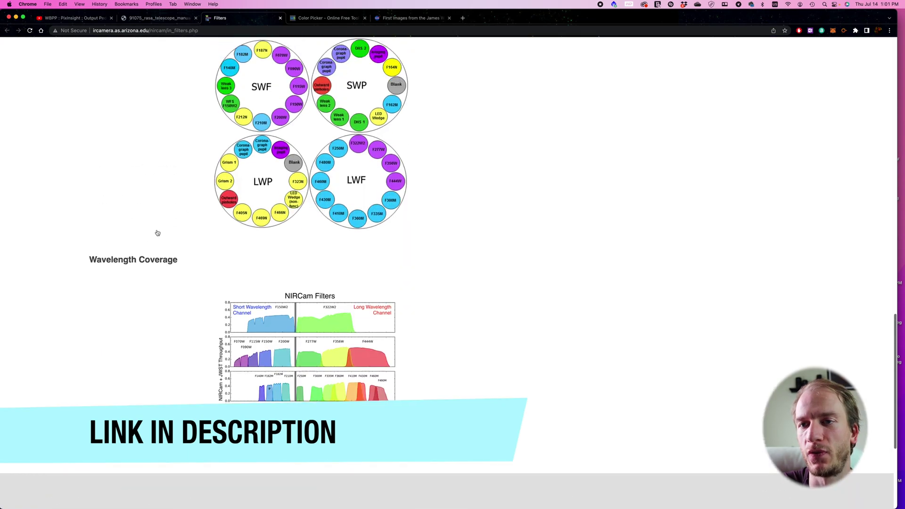
{"action": "scroll", "coordinate": [310, 283], "scroll_direction": "down", "scroll_amount": 3}
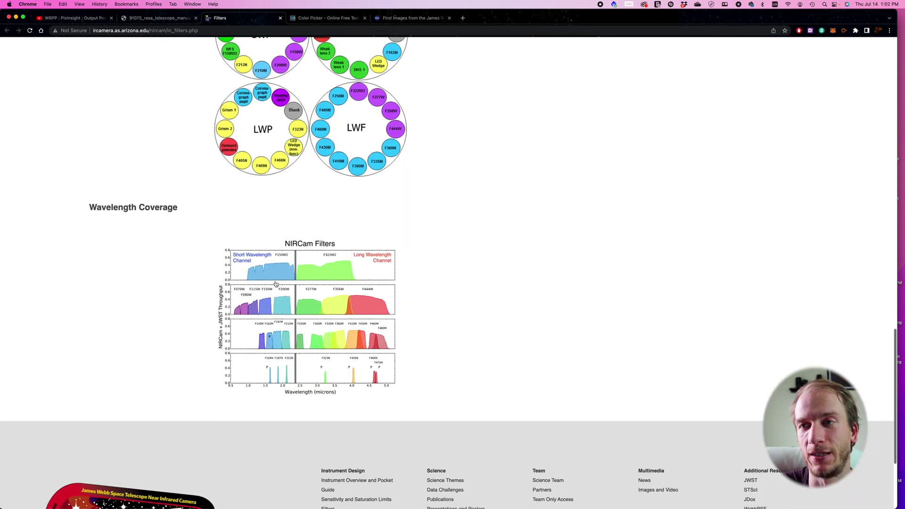
{"action": "scroll", "coordinate": [286, 286], "scroll_direction": "up", "scroll_amount": 3}
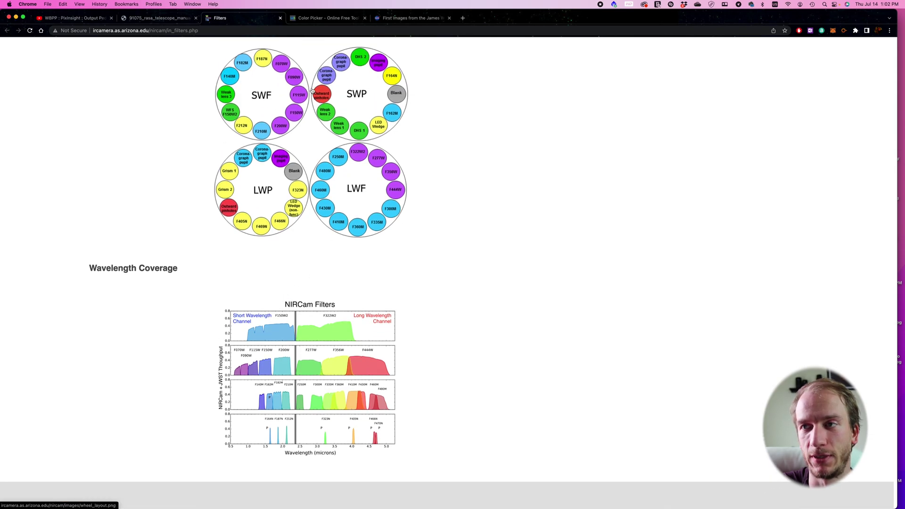
{"action": "scroll", "coordinate": [360, 167], "scroll_direction": "down", "scroll_amount": 4}
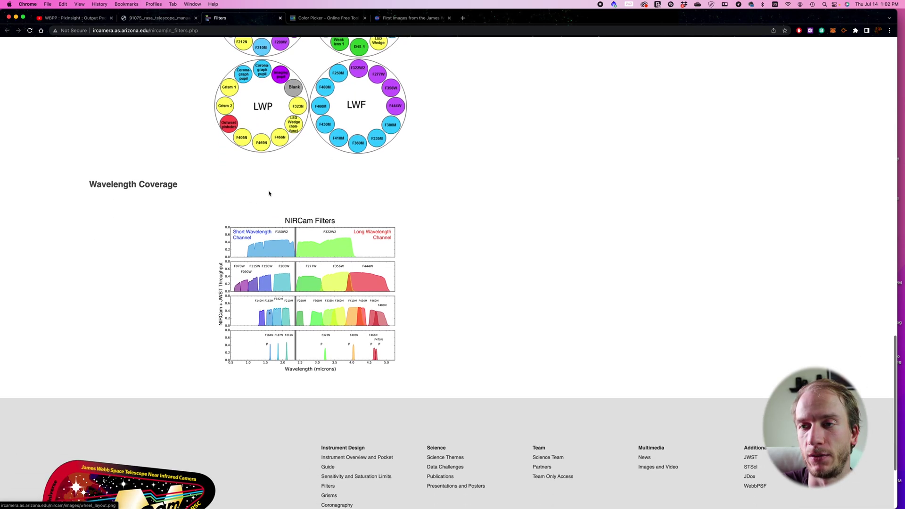
{"action": "left_click", "coordinate": [303, 264]}
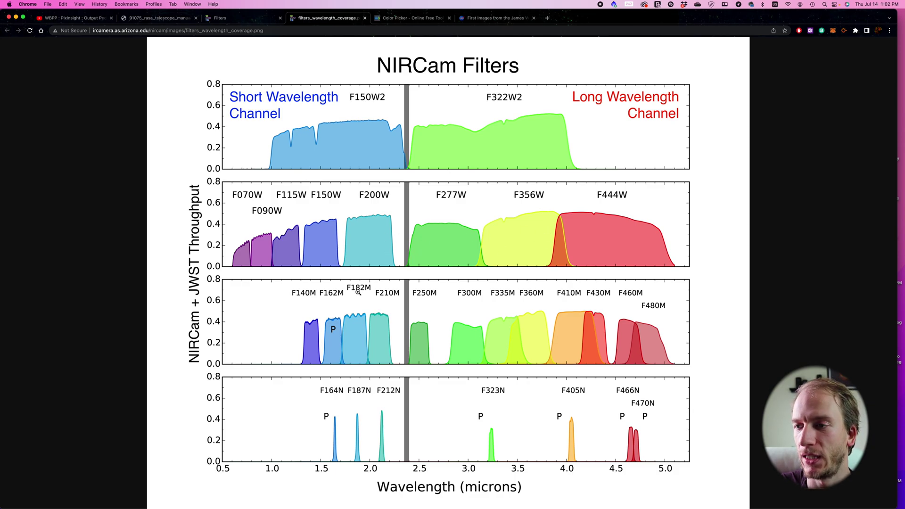
{"action": "key", "text": "ctrl+Right"}
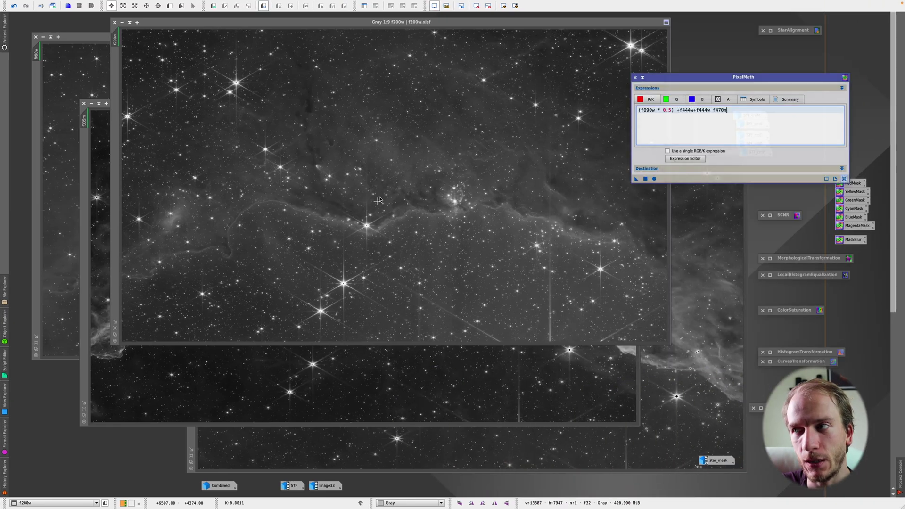
- Flip between the Chrome filter chart and PixInsight, landing on the PixelMath expressions
{"action": "key", "text": "ctrl+Left"}
{"action": "key", "text": "ctrl+Right"}
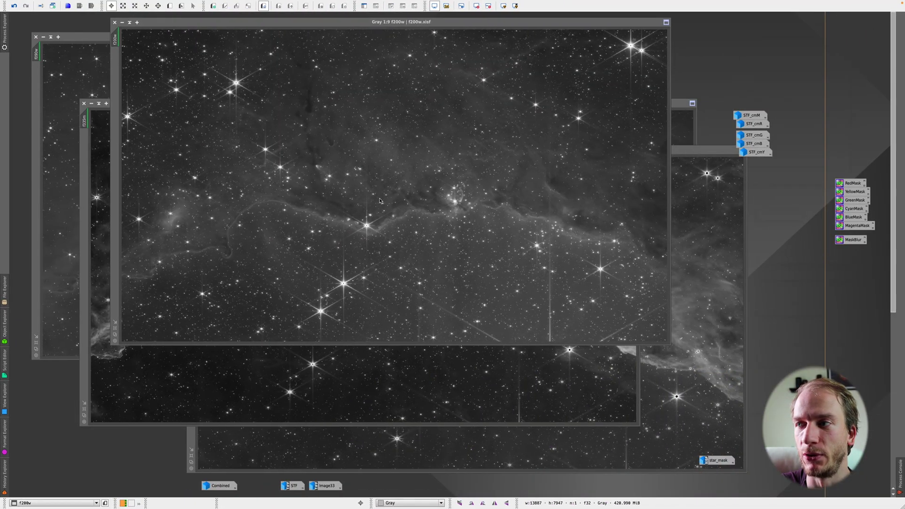
{"action": "key", "text": "ctrl+Left"}
{"action": "key", "text": "ctrl+Right"}
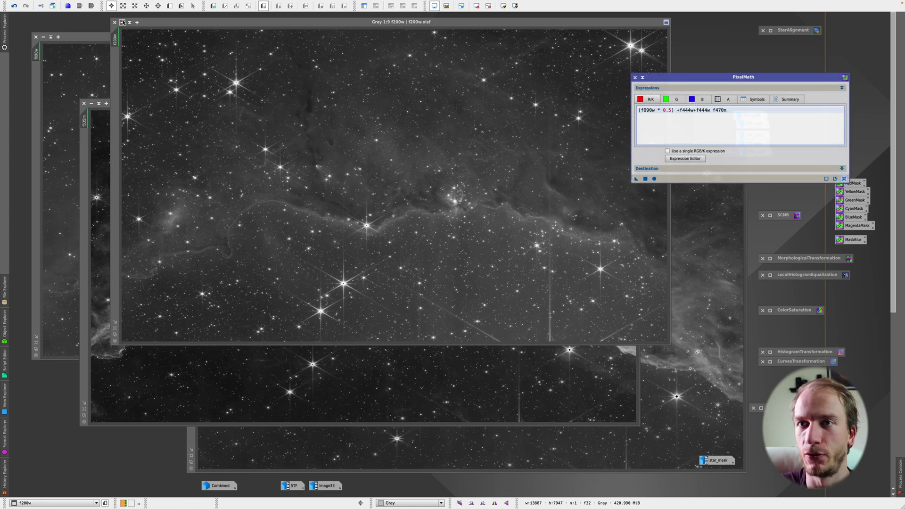
- Minimize the f335m, f200w and remaining filter frames, then return to the NIRCam filter chart
{"action": "left_click", "coordinate": [91, 103]}
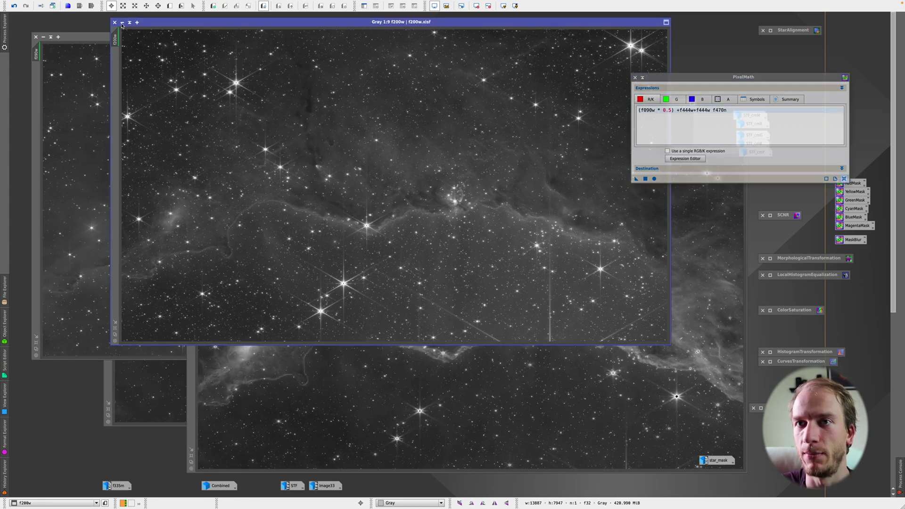
{"action": "left_click", "coordinate": [122, 22]}
{"action": "left_click", "coordinate": [58, 37], "text": "ctrl"}
{"action": "mouse_move", "coordinate": [28, 488]}
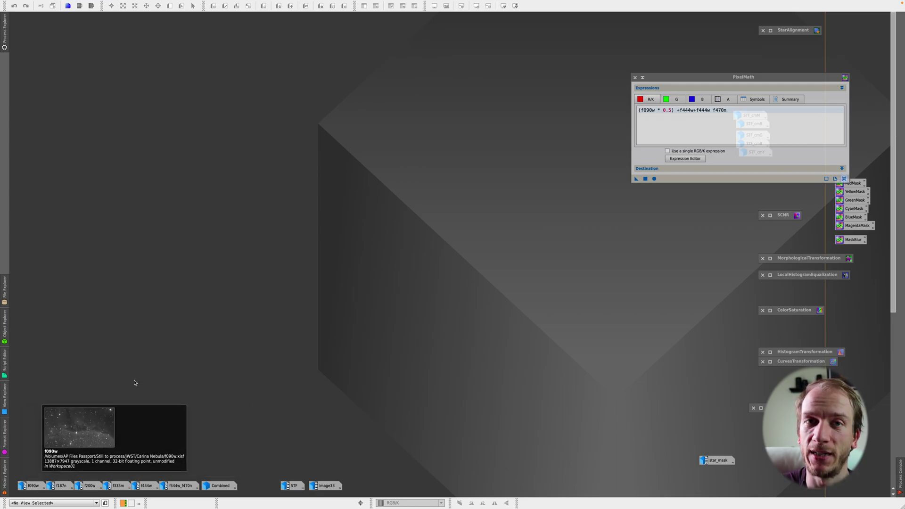
{"action": "key", "text": "ctrl+Left"}
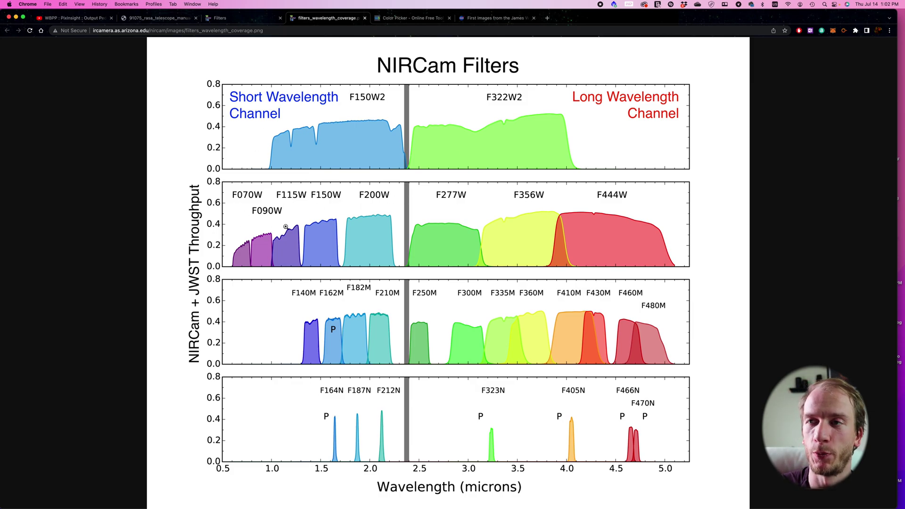
- Mix a dark purple of RGB 122, 0, 128 on the W3docs Color Picker sliders
{"action": "key", "text": "ctrl+Tab"}
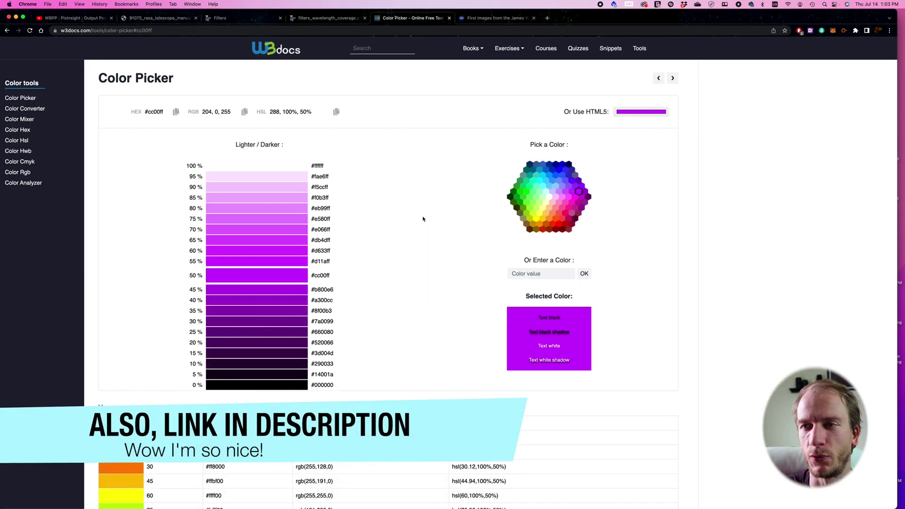
{"action": "scroll", "coordinate": [423, 218], "scroll_direction": "down", "scroll_amount": 20}
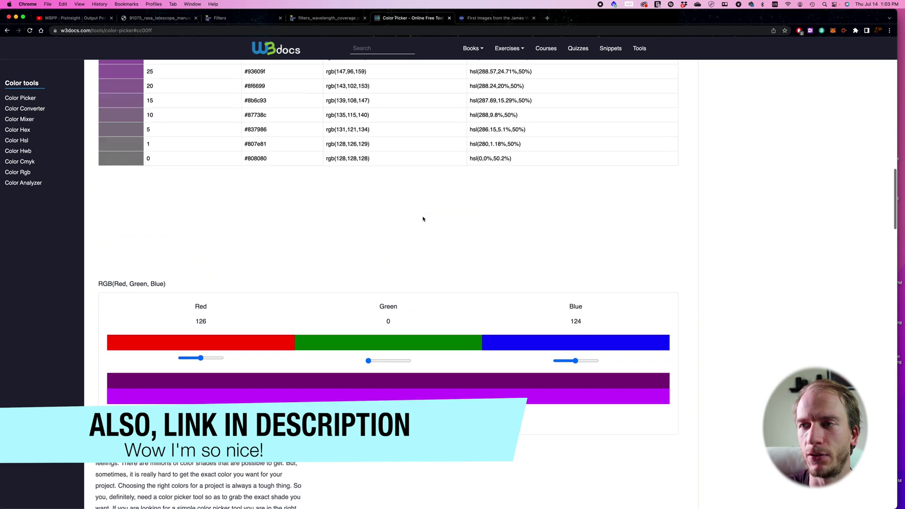
{"action": "scroll", "coordinate": [423, 219], "scroll_direction": "down", "scroll_amount": 1}
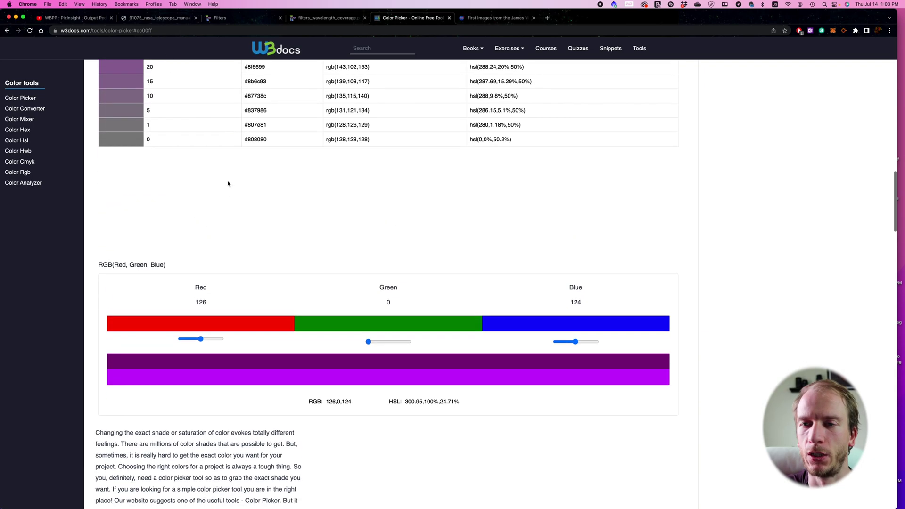
{"action": "left_click_drag", "start_coordinate": [197, 336], "coordinate": [440, 339]}
{"action": "left_click_drag", "start_coordinate": [575, 341], "coordinate": [595, 341]}
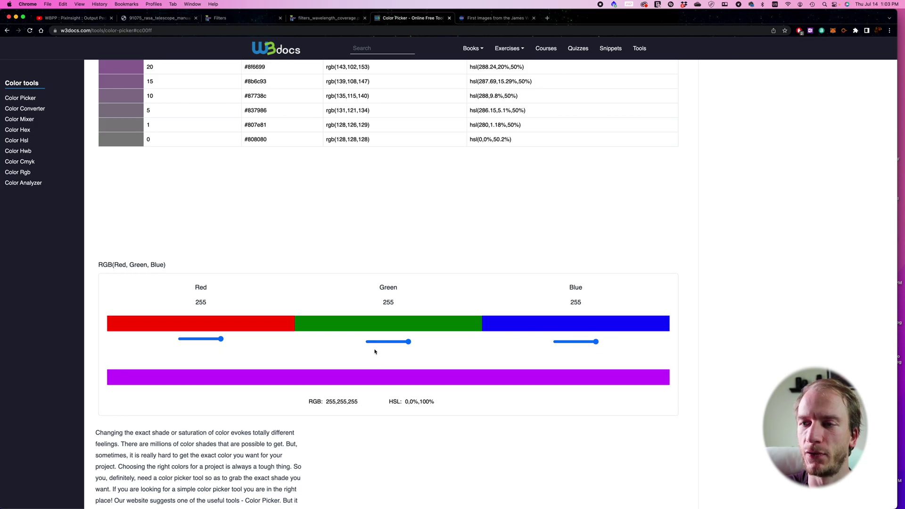
{"action": "left_click_drag", "start_coordinate": [226, 345], "coordinate": [203, 344]}
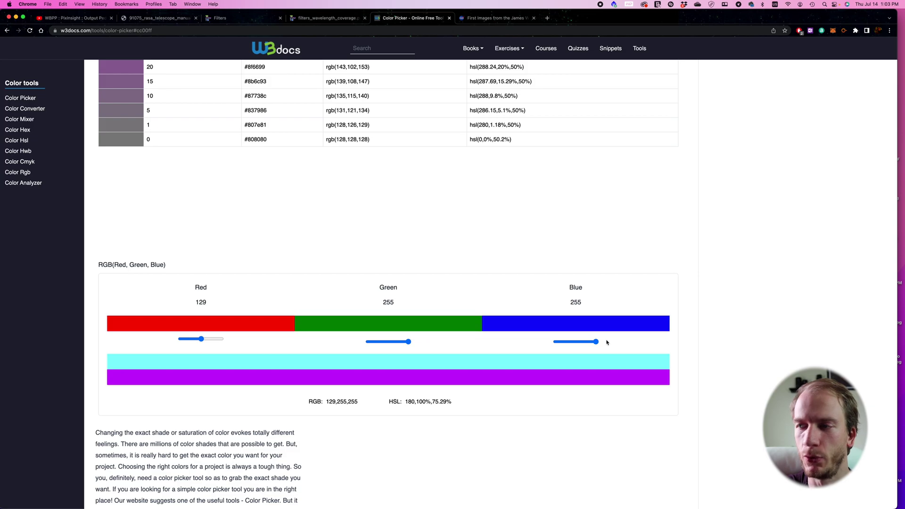
{"action": "left_click_drag", "start_coordinate": [408, 343], "coordinate": [347, 347]}
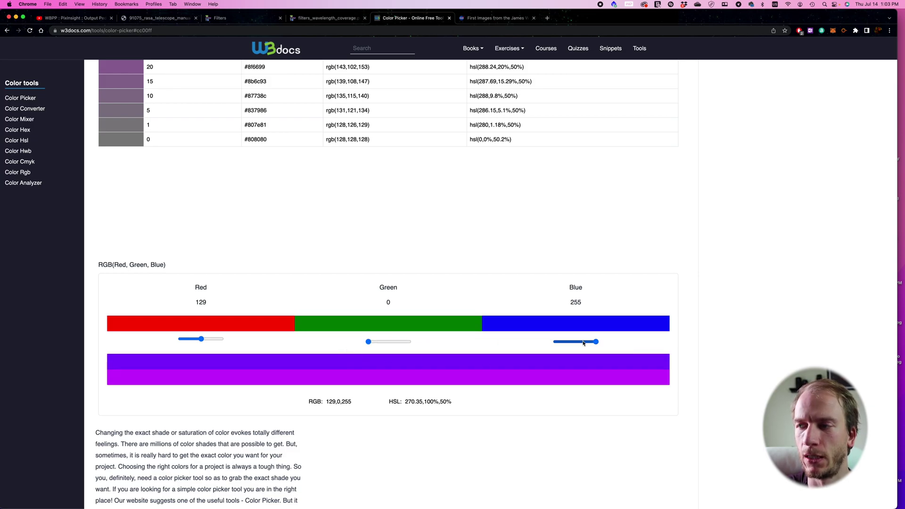
{"action": "left_click_drag", "start_coordinate": [595, 341], "coordinate": [580, 346]}
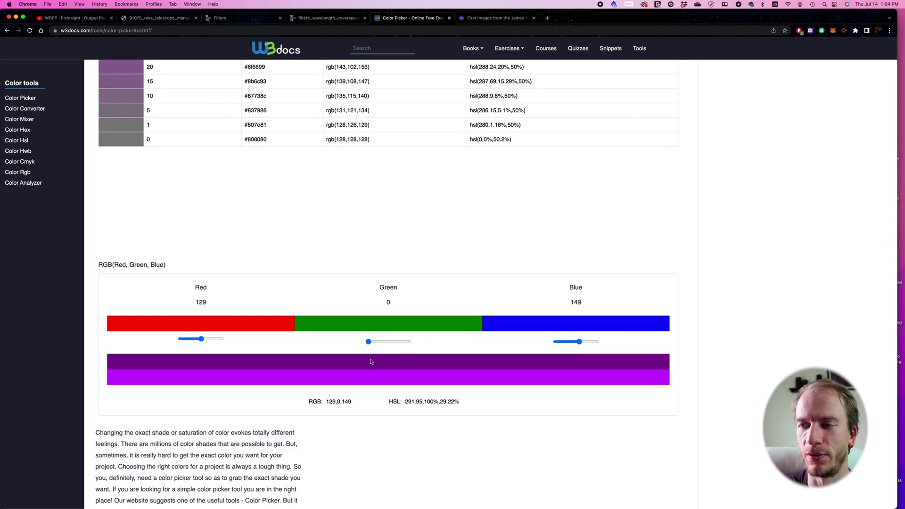
{"action": "mouse_move", "coordinate": [201, 339]}
{"action": "left_mouse_down"}
{"action": "mouse_move", "coordinate": [208, 340]}
{"action": "mouse_move", "coordinate": [200, 339]}
{"action": "left_mouse_up"}
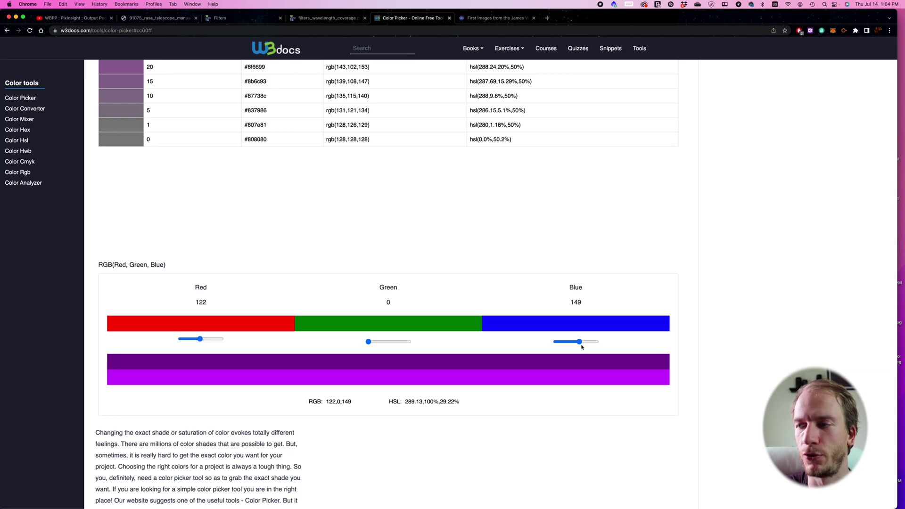
{"action": "left_click_drag", "start_coordinate": [581, 343], "coordinate": [576, 344]}
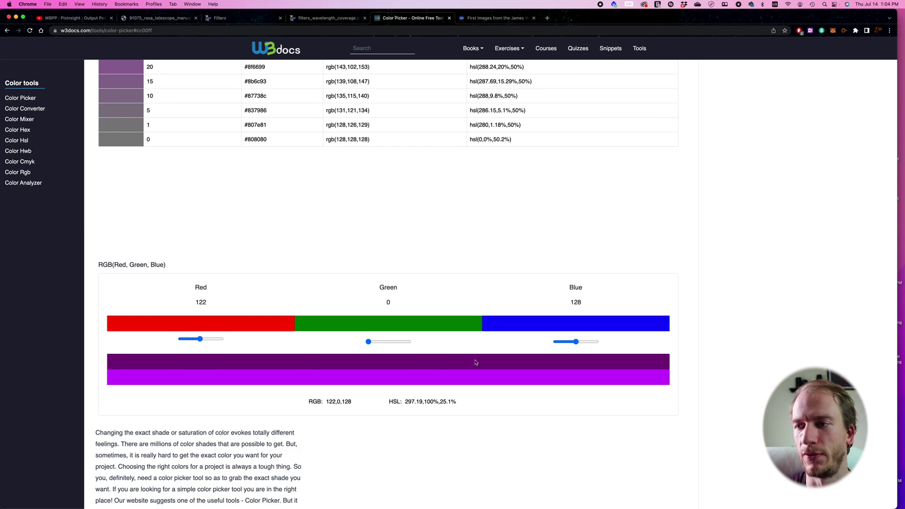
- Return to PixInsight and move the PixelMath dialog to the screen centre
{"action": "key", "text": "ctrl+Right"}
{"action": "key", "text": "ctrl+Left"}
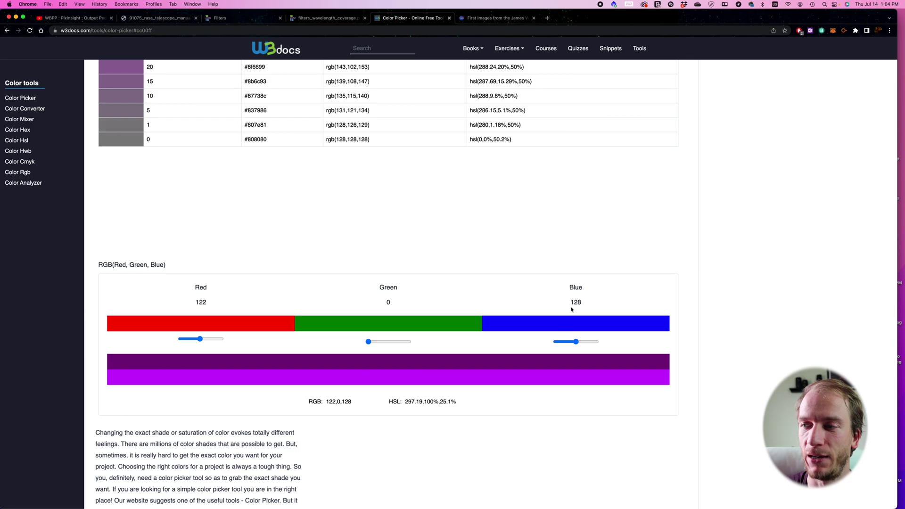
{"action": "key", "text": "ctrl+Right"}
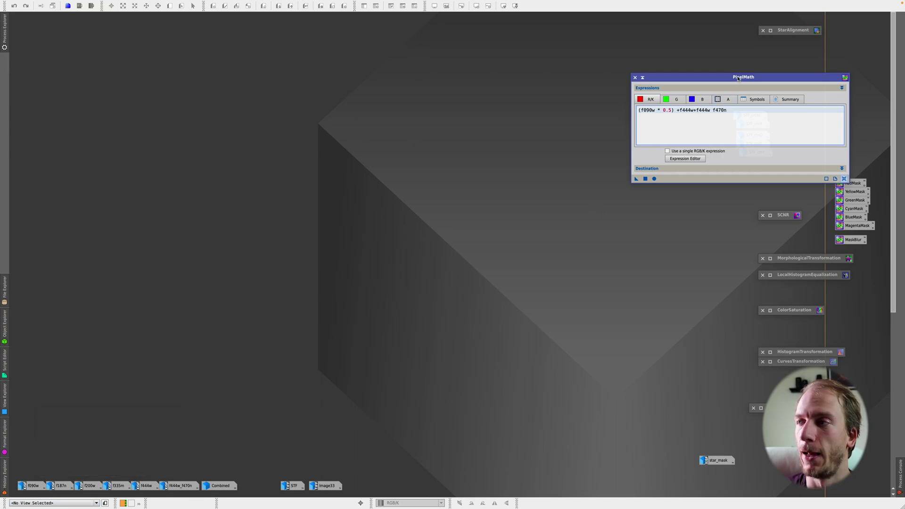
{"action": "left_click_drag", "start_coordinate": [738, 79], "coordinate": [488, 120]}
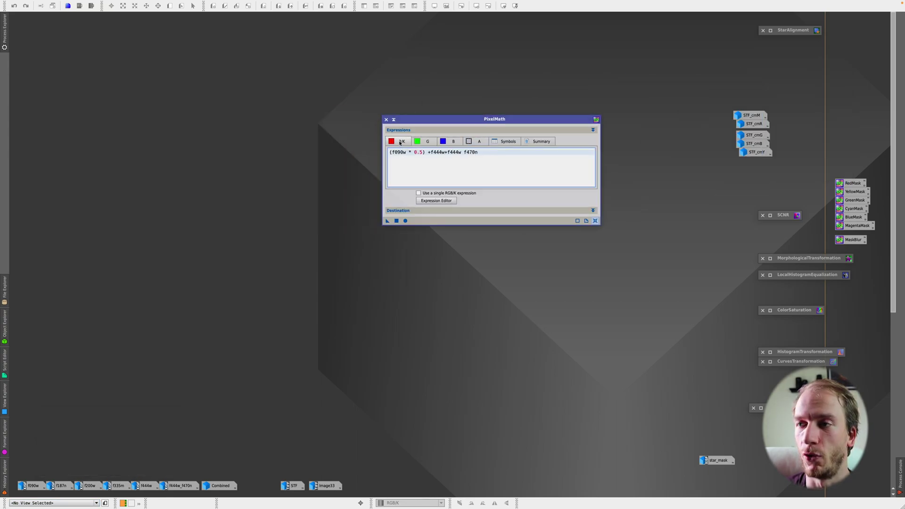
- Review the blue, green and red channel expressions in PixelMath's B, G and R/K tabs
{"action": "left_click", "coordinate": [447, 141]}
{"action": "left_click", "coordinate": [426, 142]}
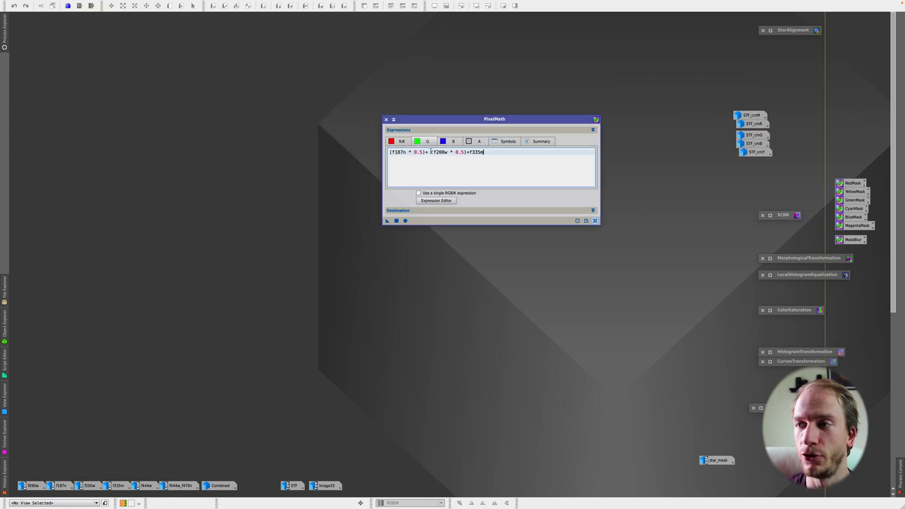
{"action": "left_click", "coordinate": [400, 141]}
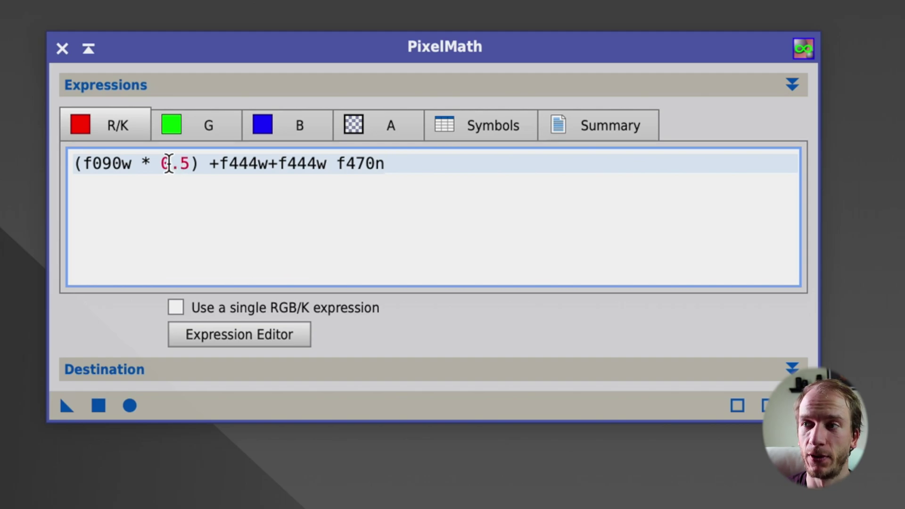
{"action": "left_click", "coordinate": [276, 132]}
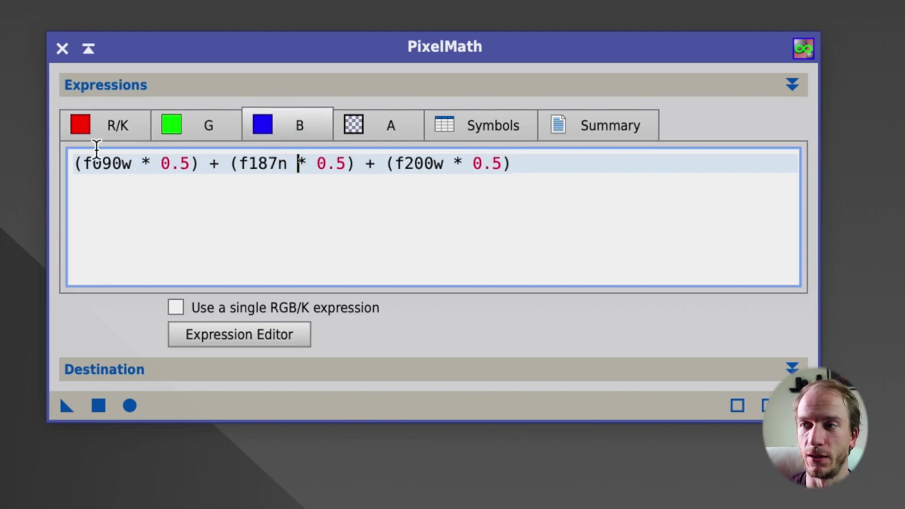
{"action": "left_click", "coordinate": [126, 123]}
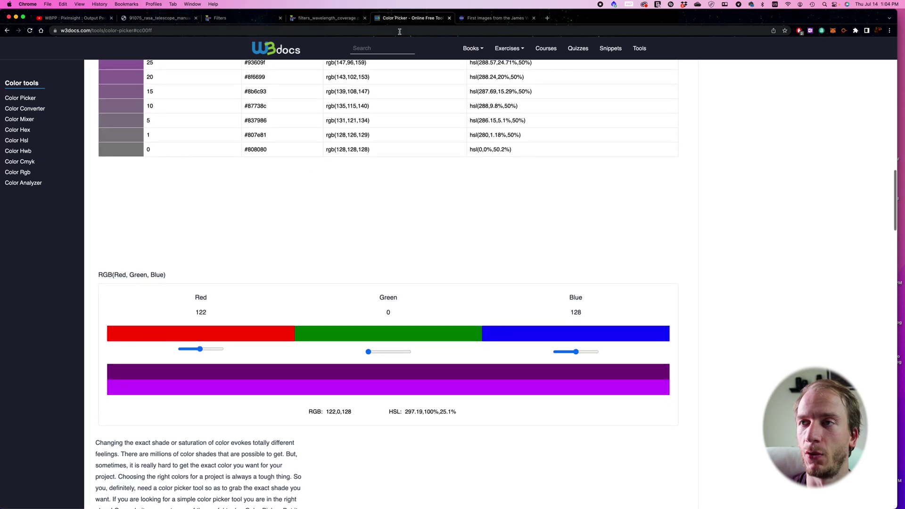
- Check the NIRCam filter chart, mix a teal of RGB 0, 115, 147, and return to PixInsight
{"action": "left_click", "coordinate": [340, 19]}
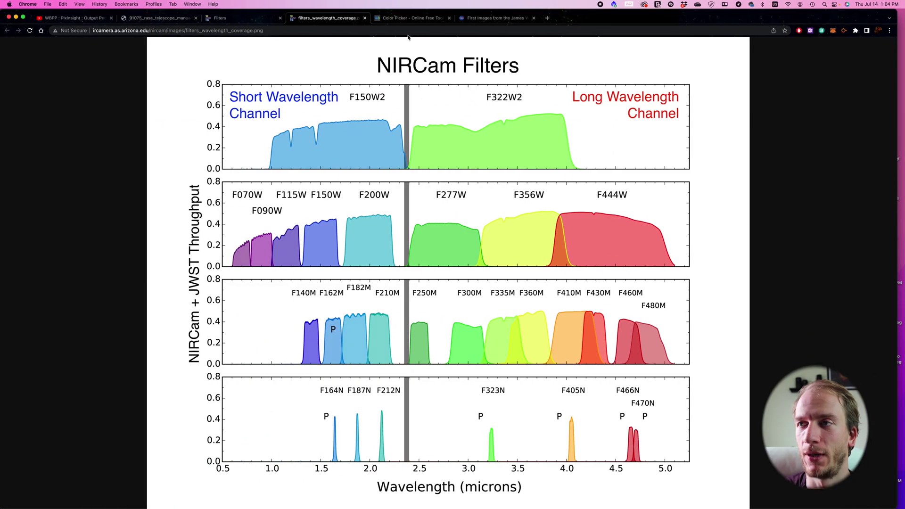
{"action": "left_click", "coordinate": [406, 19]}
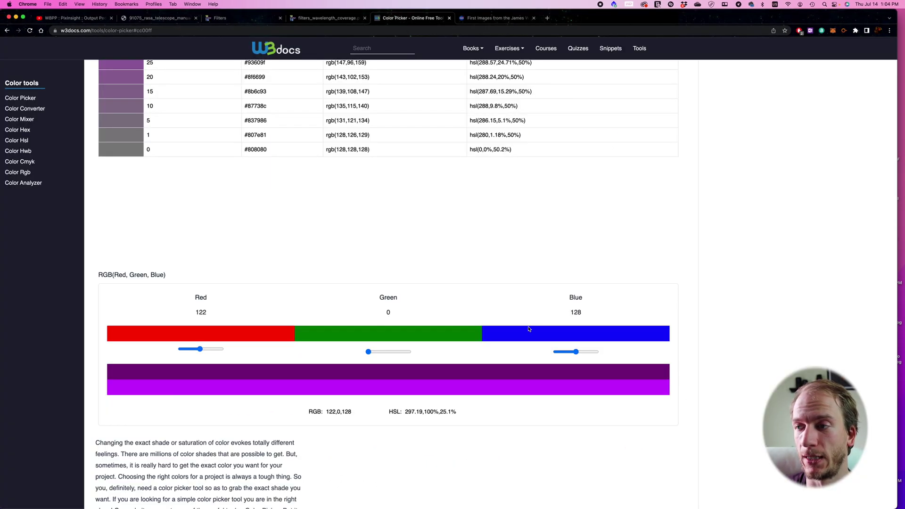
{"action": "left_click_drag", "start_coordinate": [200, 348], "coordinate": [181, 348]}
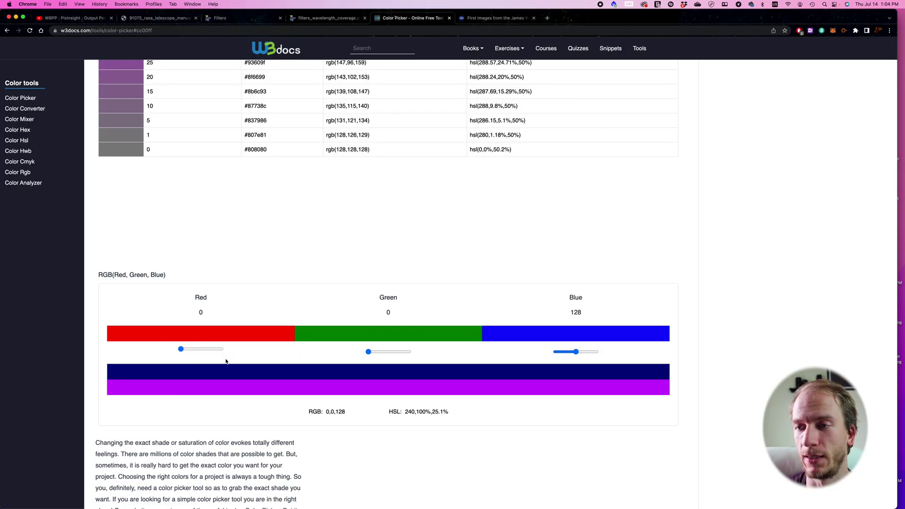
{"action": "left_click_drag", "start_coordinate": [368, 352], "coordinate": [386, 352]}
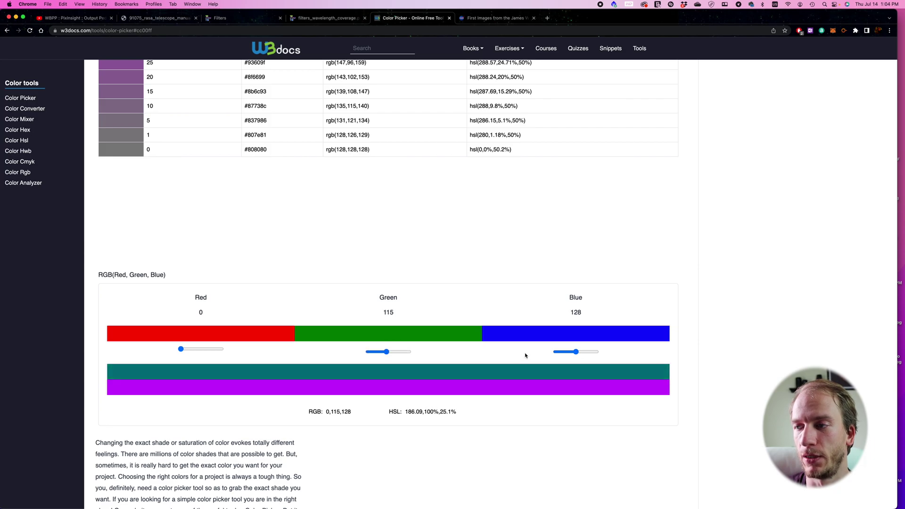
{"action": "left_click_drag", "start_coordinate": [576, 352], "coordinate": [579, 352]}
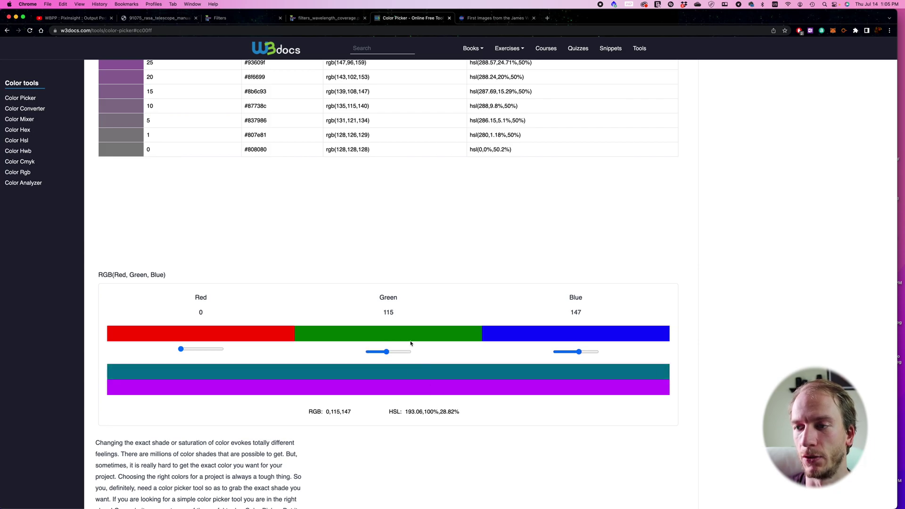
{"action": "key", "text": "ctrl+Right"}
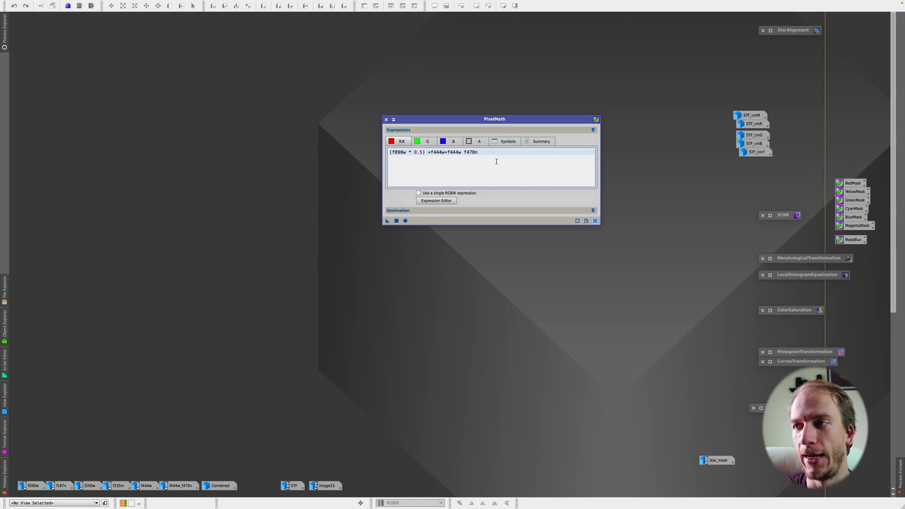
- Show PixelMath's green expression (f187n * 0.5)+(f200w * 0.5)+f335m after comparing it with blue
{"action": "left_click", "coordinate": [429, 141]}
{"action": "left_click", "coordinate": [445, 141]}
{"action": "left_click", "coordinate": [427, 141]}
{"action": "left_click", "coordinate": [445, 142]}
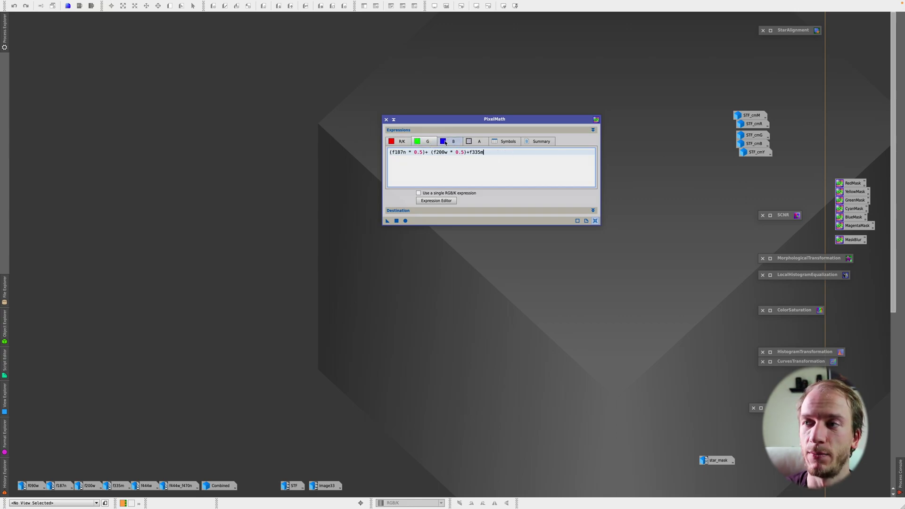
{"action": "left_click", "coordinate": [426, 141]}
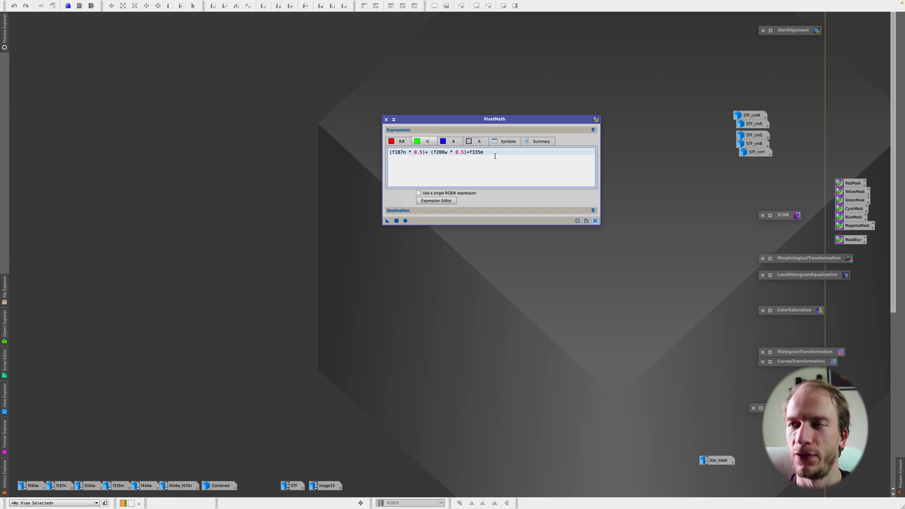
{"action": "key", "text": "super+Tab"}
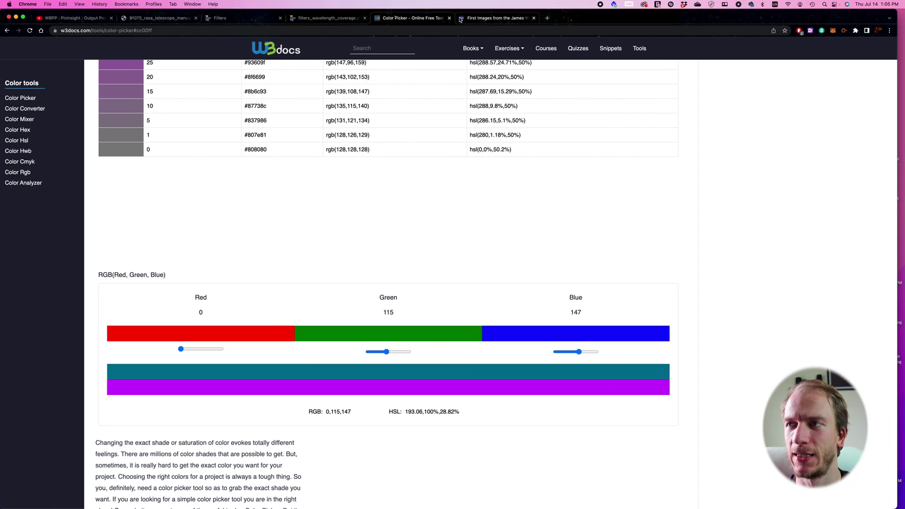
{"action": "left_click", "coordinate": [339, 17]}
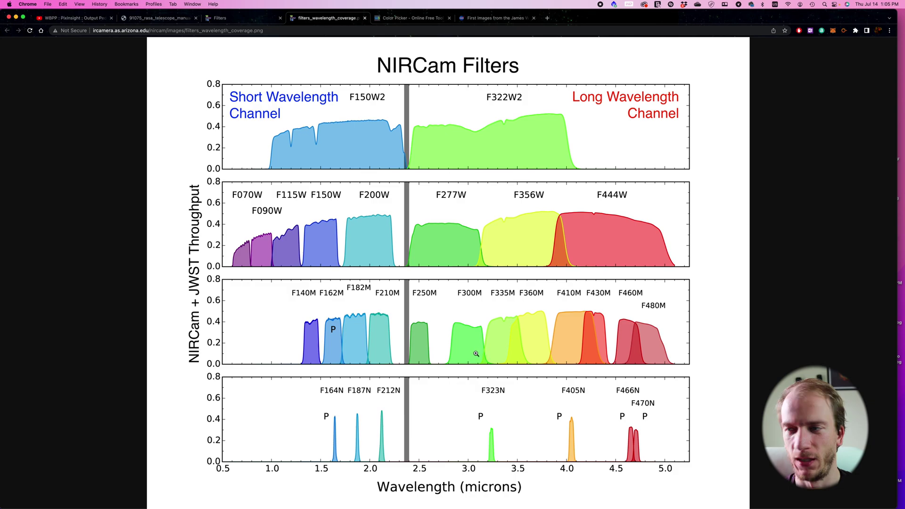
{"action": "key", "text": "super+Tab"}
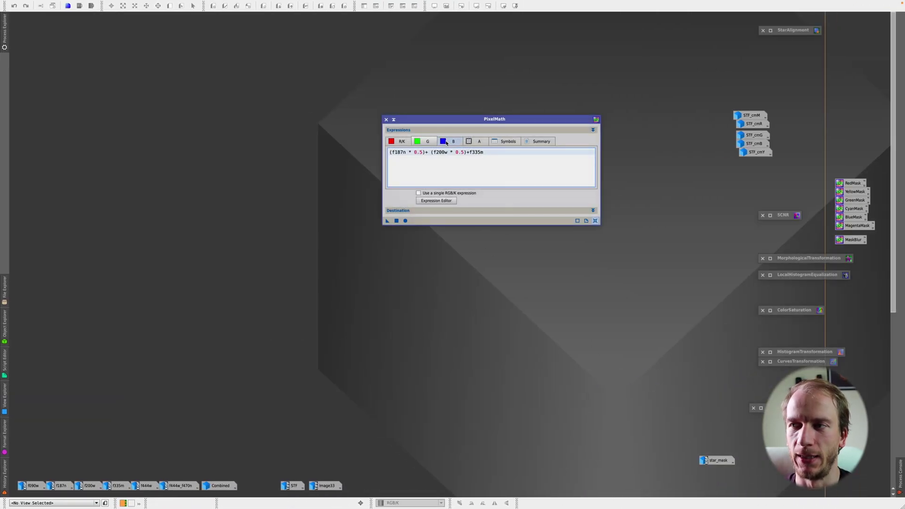
- Cycle through the red, green and blue PixelMath formulas, checking the NIRCam filter chart in between
{"action": "left_click", "coordinate": [448, 141]}
{"action": "left_click", "coordinate": [424, 142]}
{"action": "left_click", "coordinate": [399, 142]}
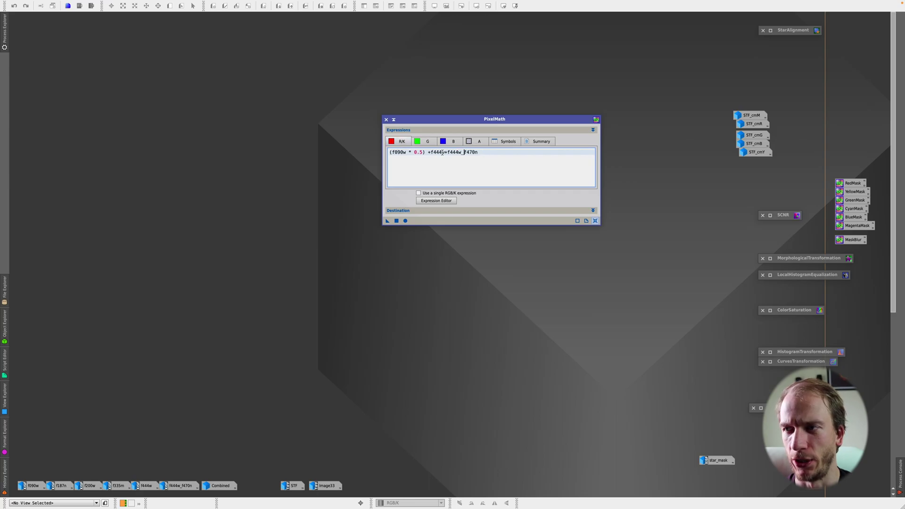
{"action": "key", "text": "super+Tab"}
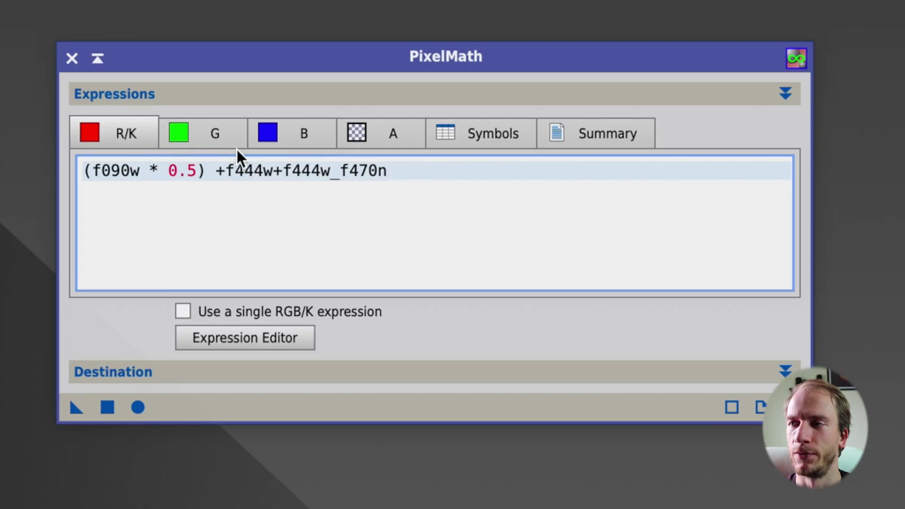
{"action": "left_click", "coordinate": [427, 142]}
{"action": "left_click", "coordinate": [449, 141]}
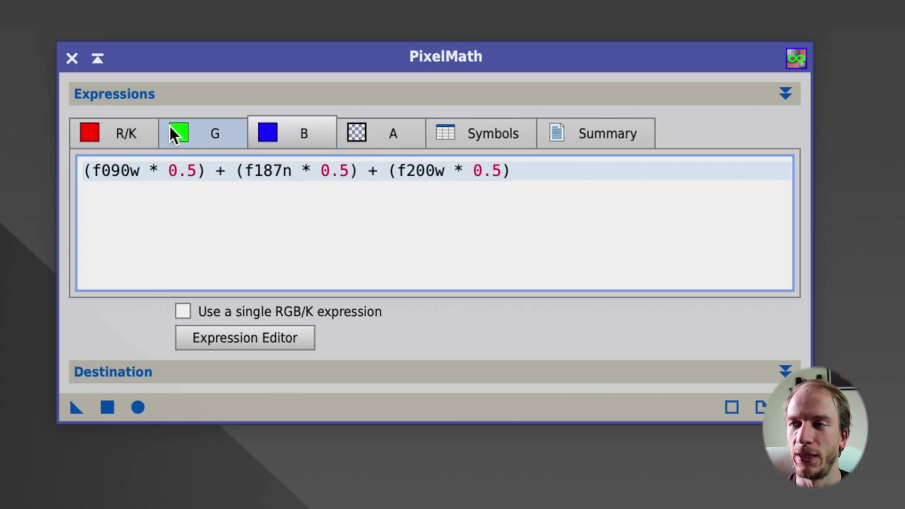
{"action": "left_click", "coordinate": [143, 130]}
{"action": "left_click", "coordinate": [215, 133]}
{"action": "left_click", "coordinate": [333, 134]}
{"action": "left_click", "coordinate": [112, 129]}
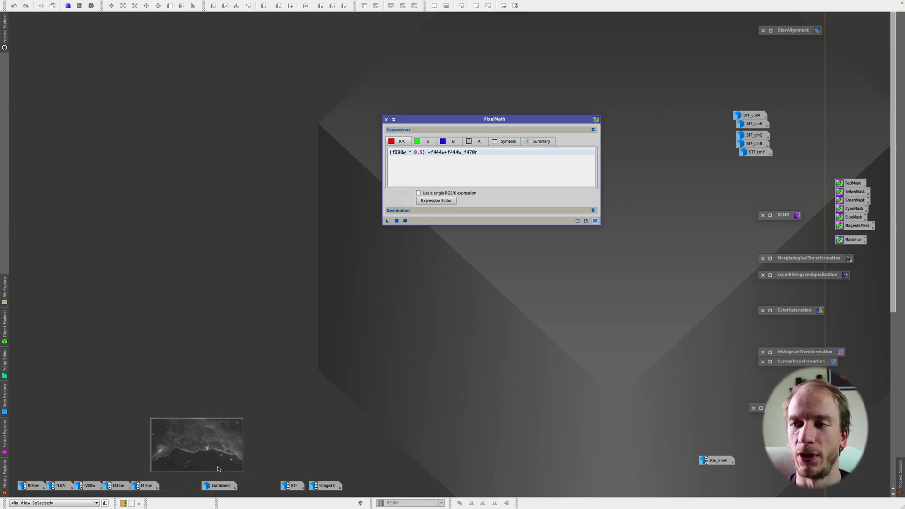
- Open the f444w_f470n image, dismiss the console, and iconize PixelMath and the image
{"action": "double_click", "coordinate": [178, 486]}
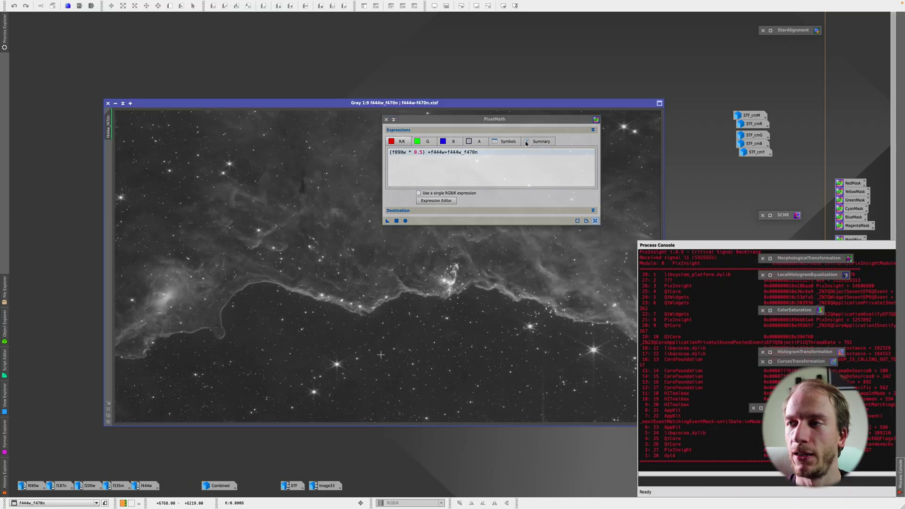
{"action": "left_click", "coordinate": [526, 143]}
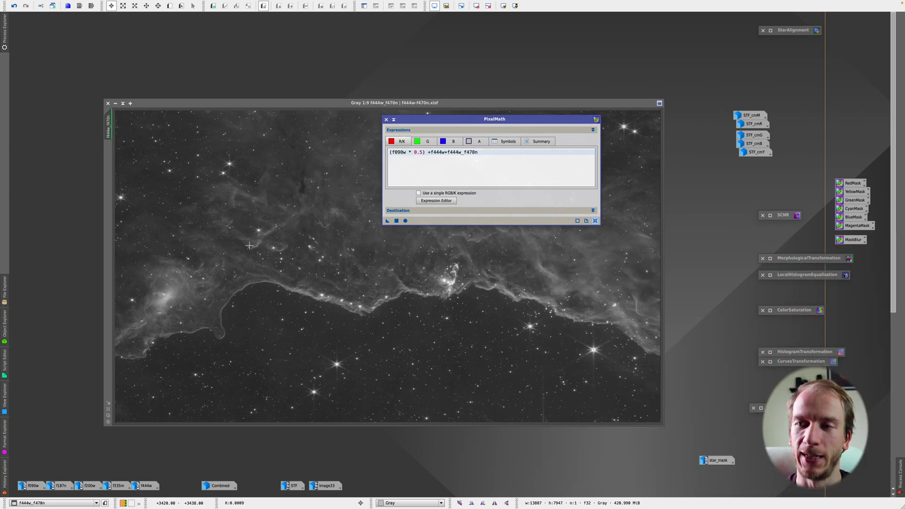
{"action": "left_click", "coordinate": [393, 119]}
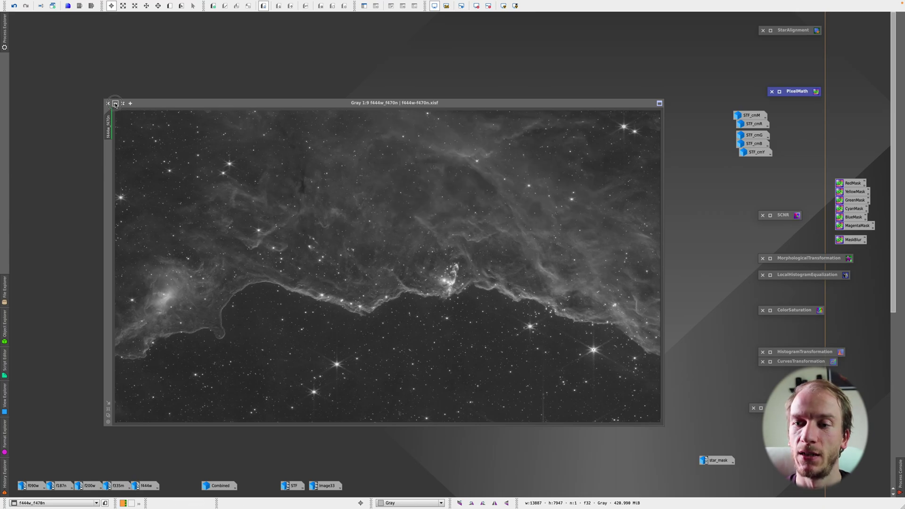
{"action": "left_click", "coordinate": [115, 103]}
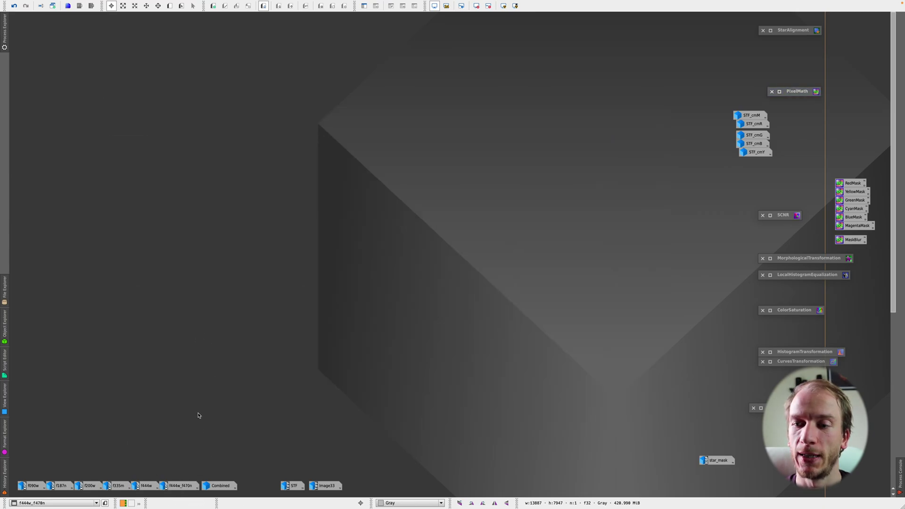
- Open the Combined image and apply a ScreenTransferFunction auto stretch to it
{"action": "double_click", "coordinate": [220, 487]}
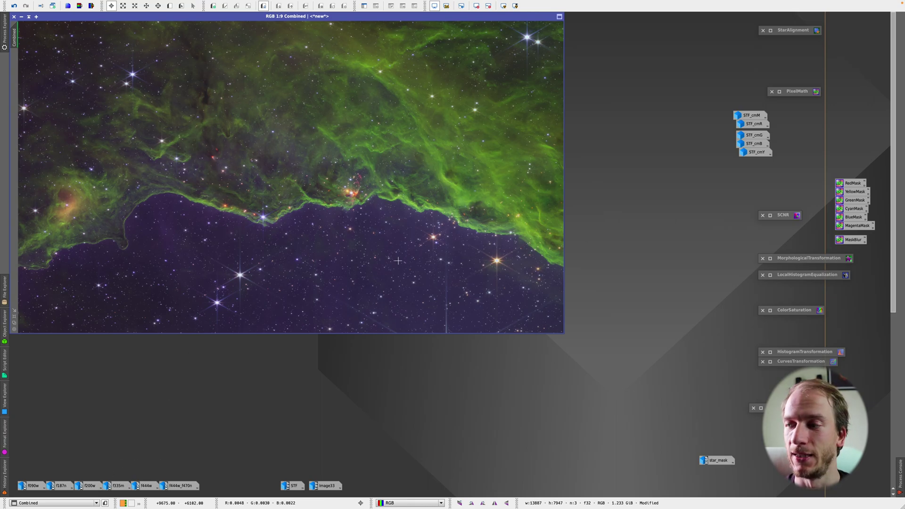
{"action": "left_click", "coordinate": [761, 408]}
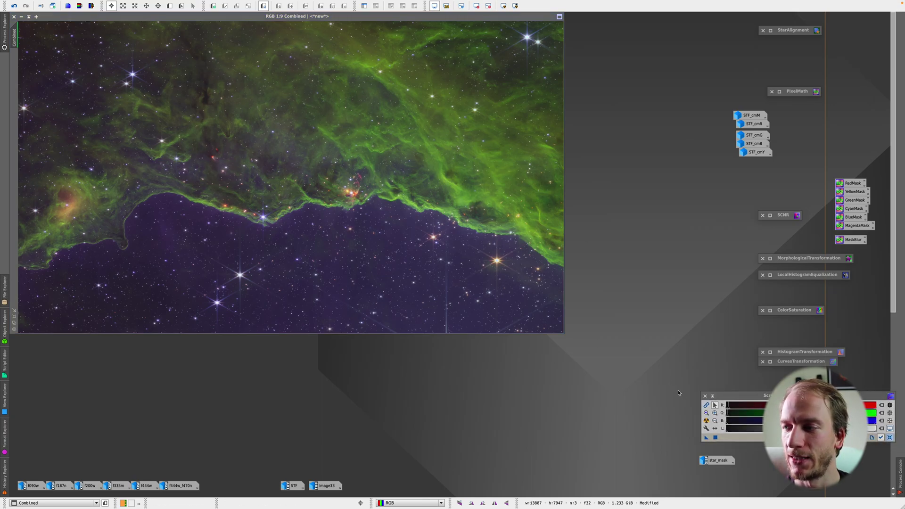
{"action": "left_click", "coordinate": [705, 421]}
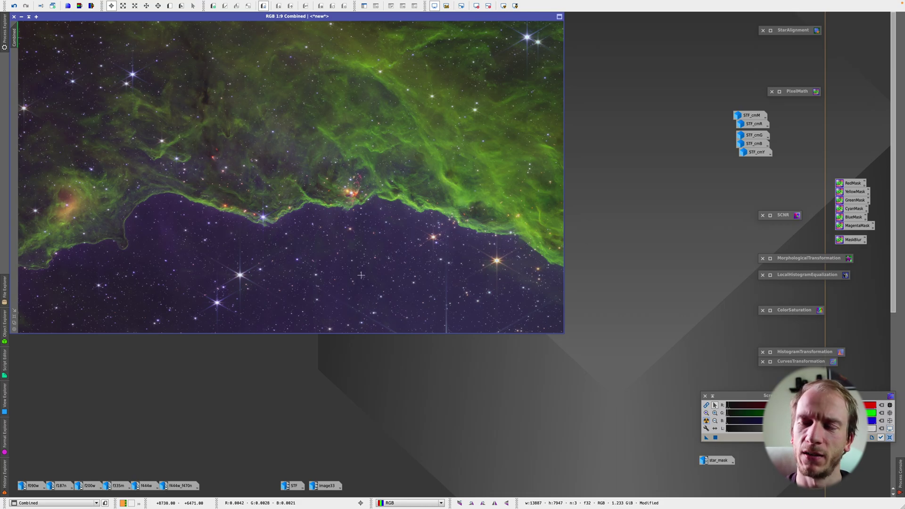
{"action": "left_click", "coordinate": [770, 352]}
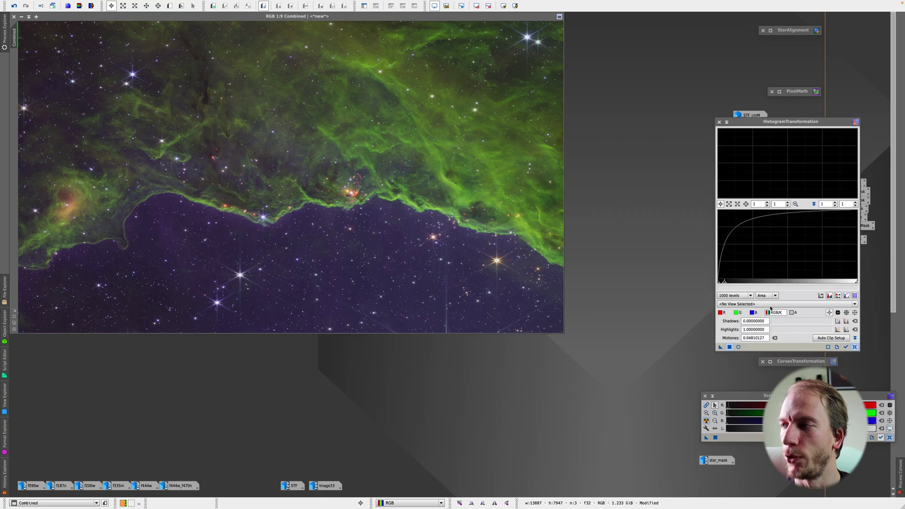
- Reset and close HistogramTransformation, iconize the STF panel, and bring up StarNet2 with stride 256
{"action": "left_click", "coordinate": [854, 347]}
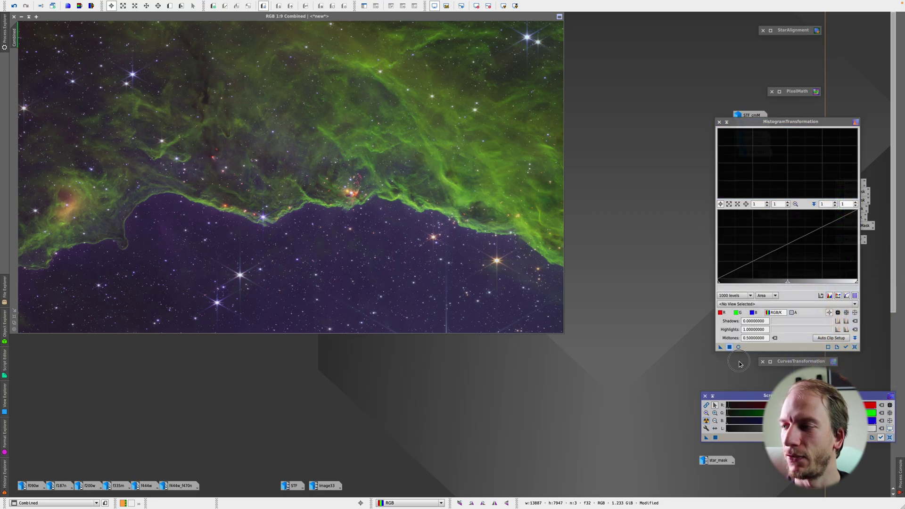
{"action": "left_click", "coordinate": [705, 441]}
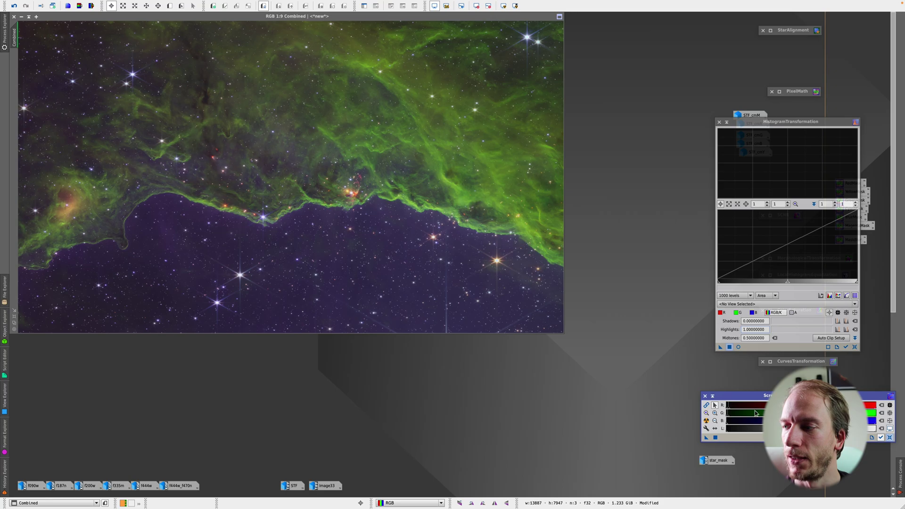
{"action": "left_click", "coordinate": [889, 438]}
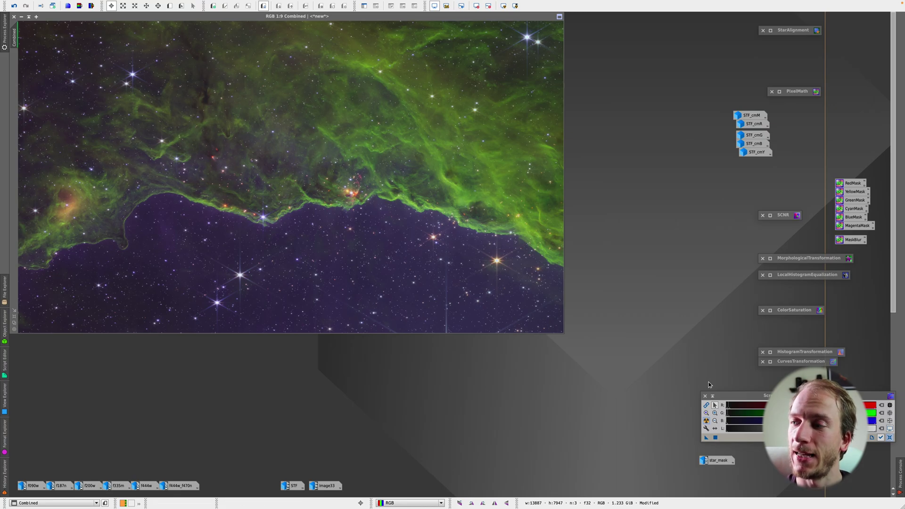
{"action": "left_click", "coordinate": [713, 397]}
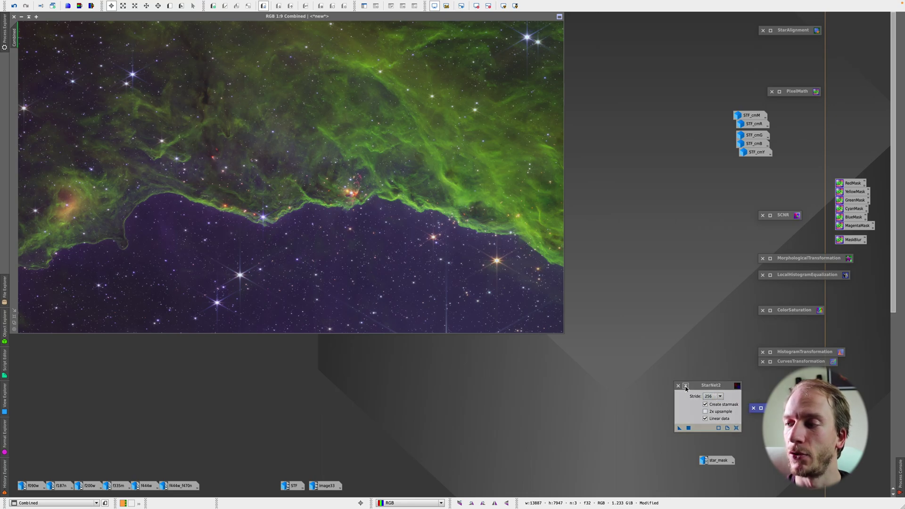
- Iconize StarNet2, open the star_mask image, then minimise all image windows
{"action": "left_click", "coordinate": [685, 386]}
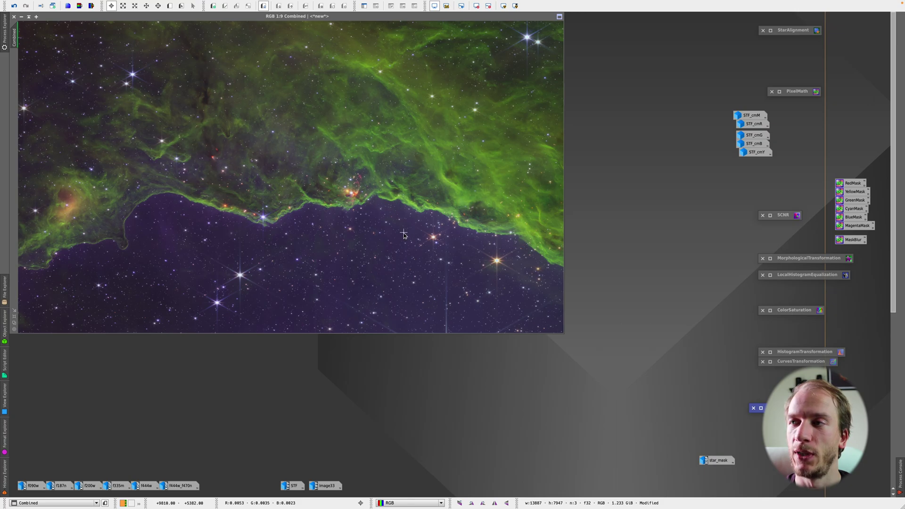
{"action": "left_click", "coordinate": [711, 461]}
{"action": "double_click", "coordinate": [711, 461]}
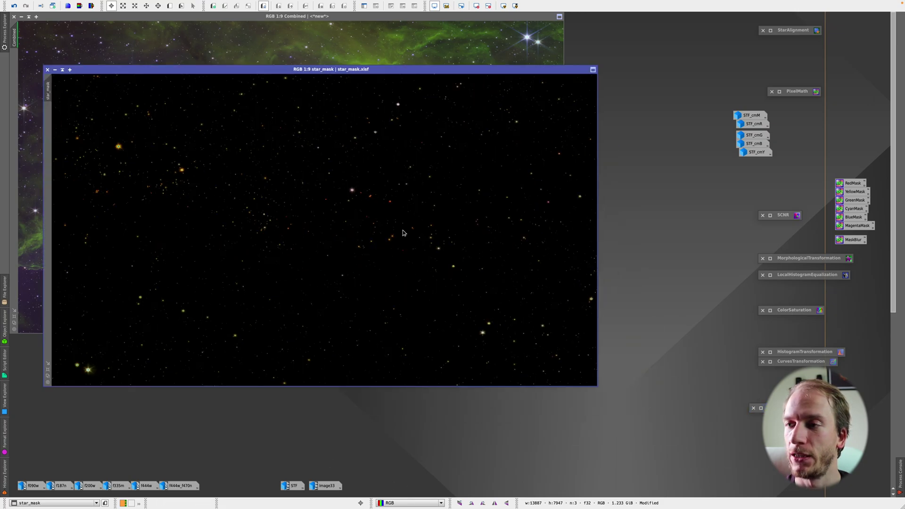
{"action": "left_click", "coordinate": [55, 71]}
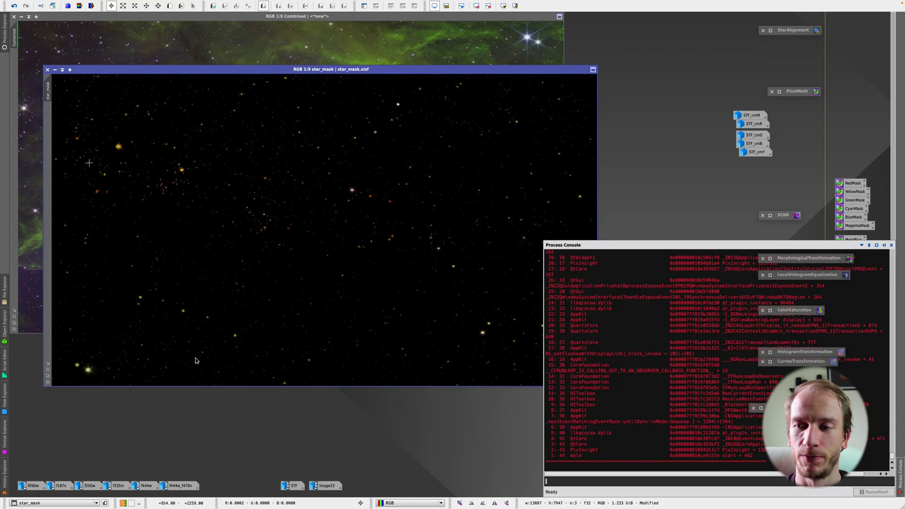
{"action": "left_click", "coordinate": [55, 69]}
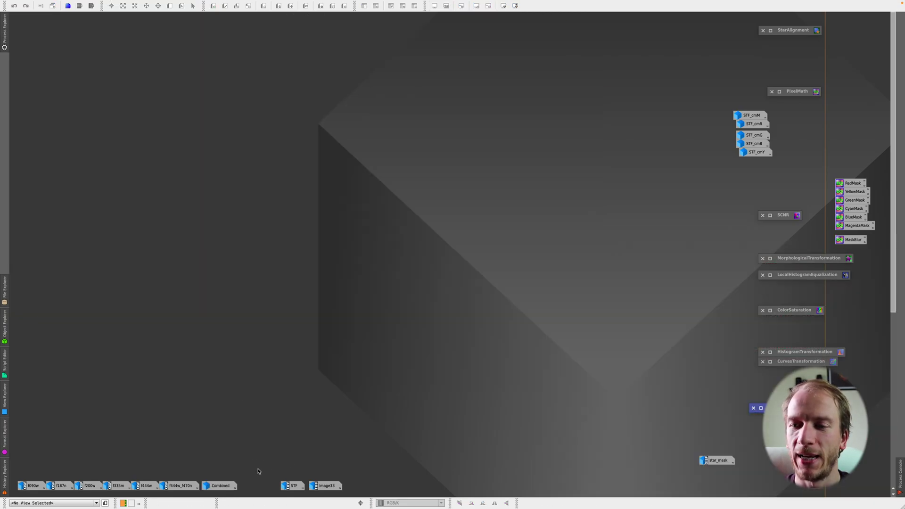
- Open Starless done.tif and browse to the Script > Utilities menu
{"action": "double_click", "coordinate": [290, 487]}
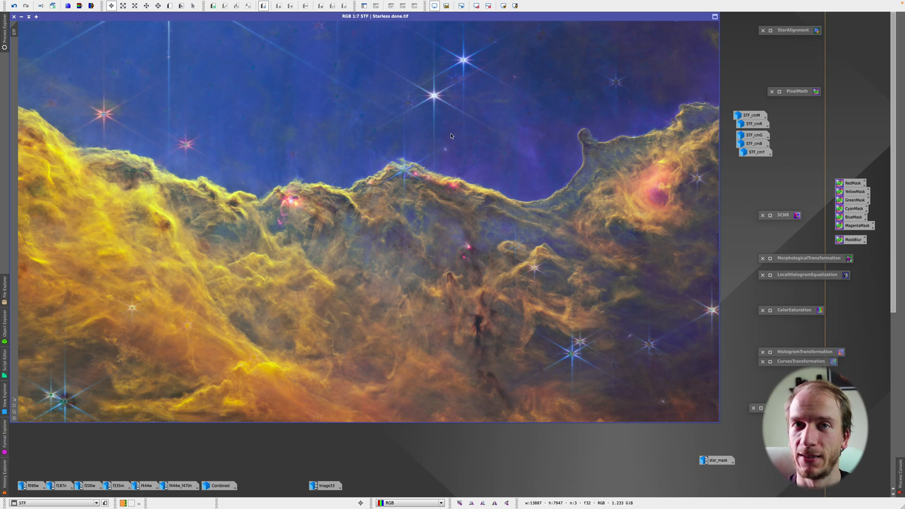
{"action": "left_click", "coordinate": [190, 4]}
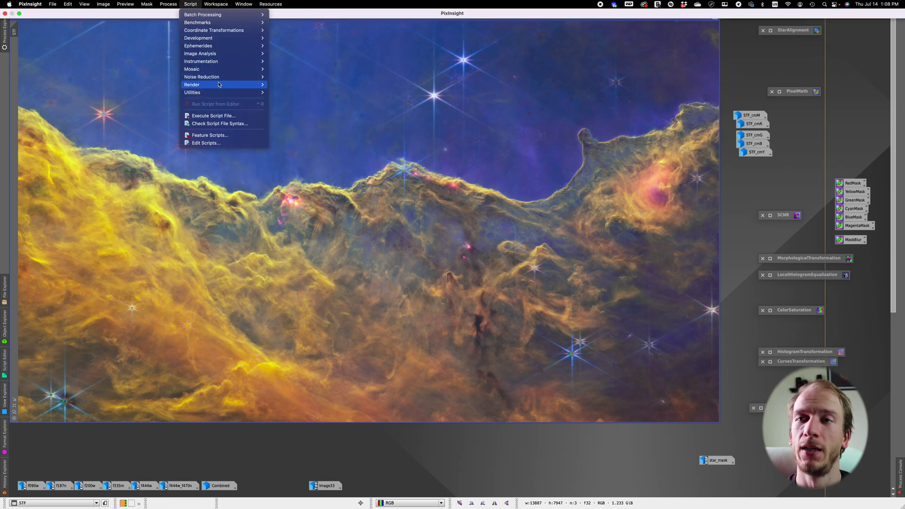
{"action": "mouse_move", "coordinate": [197, 94]}
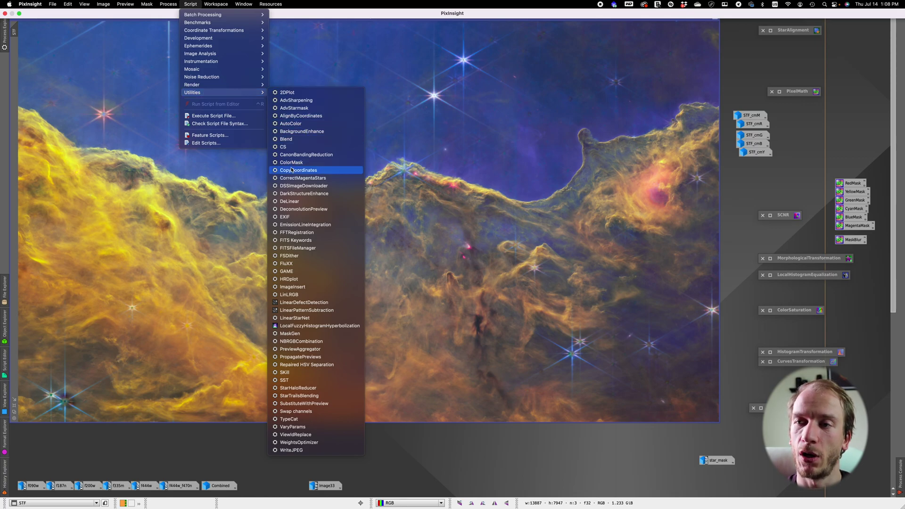
- Launch ColorMask, compare hue presets, set mask blur layers to 1, then cancel without a mask
{"action": "left_click", "coordinate": [338, 163]}
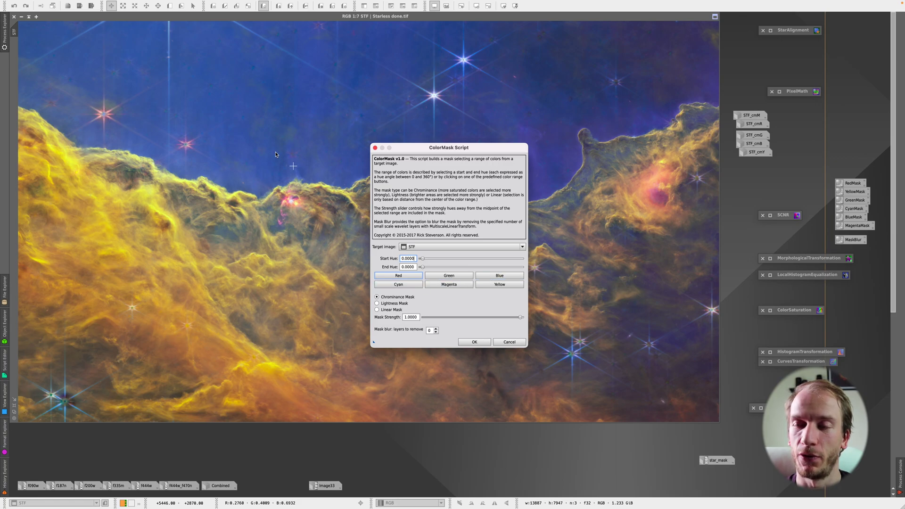
{"action": "left_click", "coordinate": [398, 276]}
{"action": "left_click", "coordinate": [439, 277]}
{"action": "left_click", "coordinate": [443, 283]}
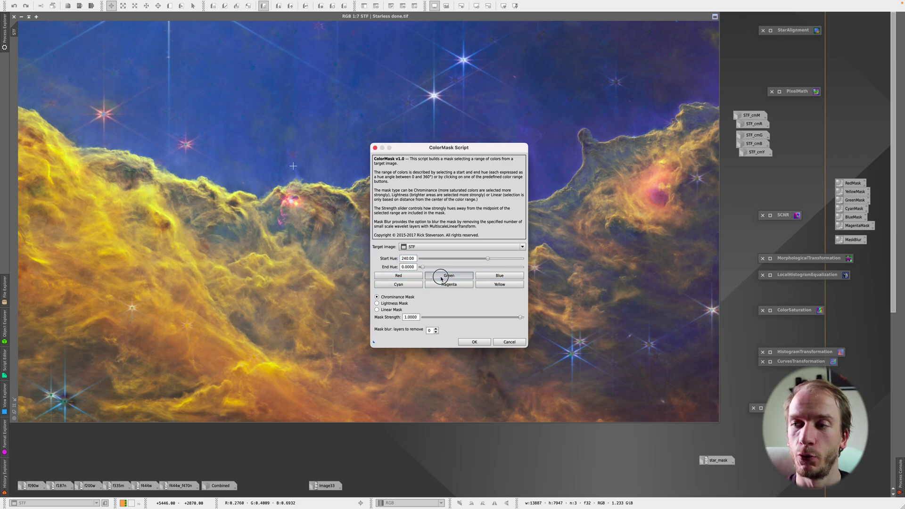
{"action": "left_click", "coordinate": [396, 277]}
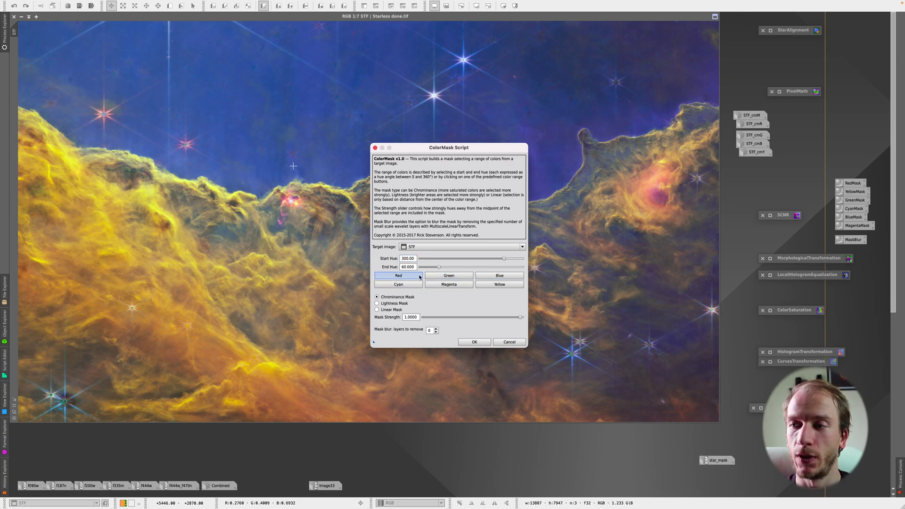
{"action": "left_click", "coordinate": [436, 329]}
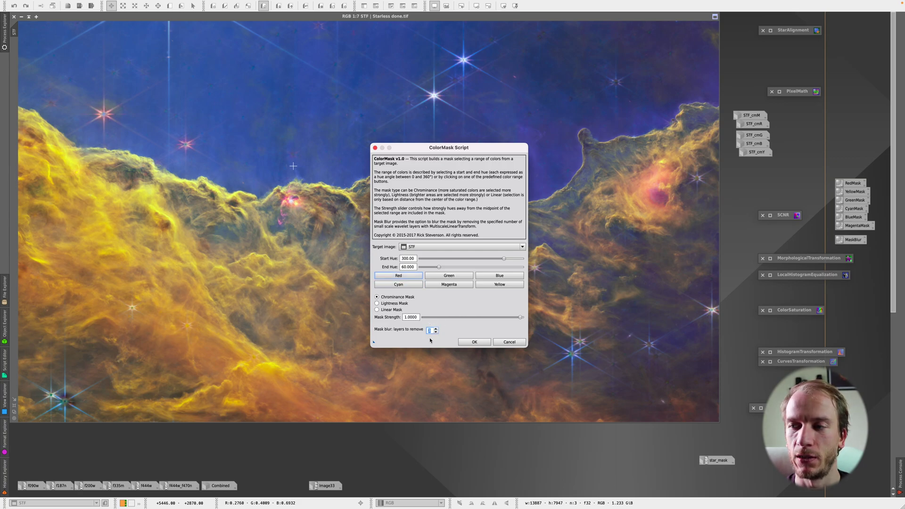
{"action": "left_click", "coordinate": [504, 343]}
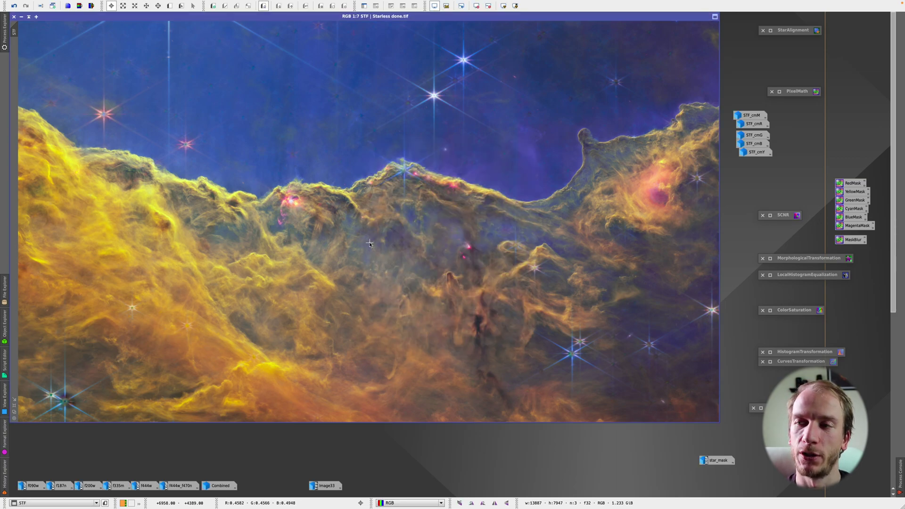
{"action": "left_click_drag", "start_coordinate": [741, 121], "coordinate": [745, 121]}
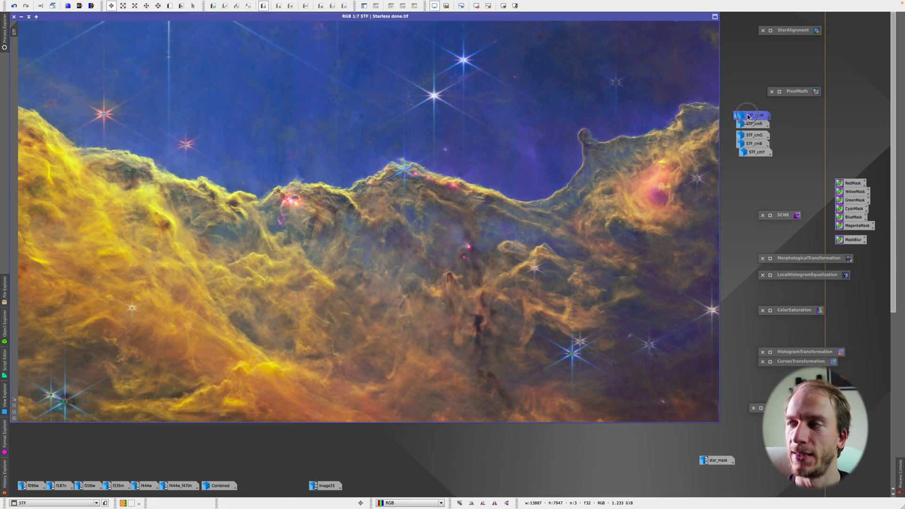
{"action": "left_click_drag", "start_coordinate": [749, 151], "coordinate": [746, 151]}
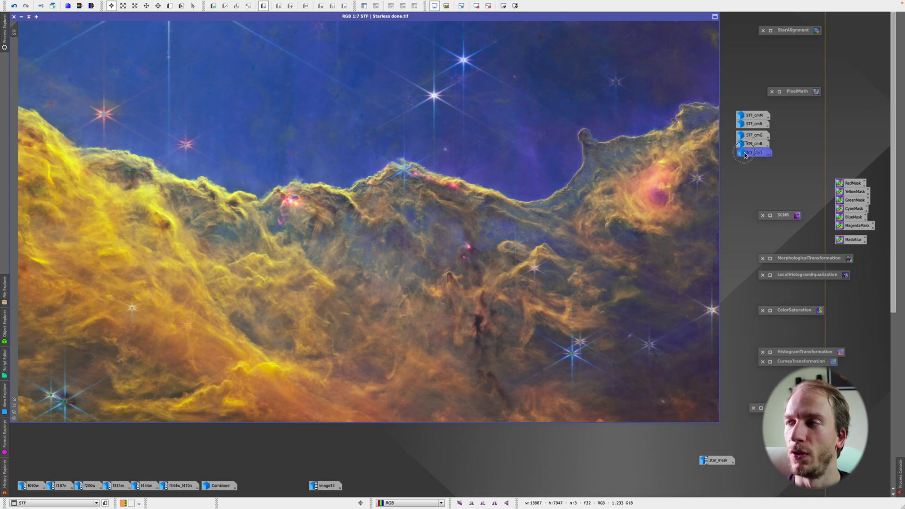
{"action": "double_click", "coordinate": [753, 117]}
{"action": "double_click", "coordinate": [750, 124]}
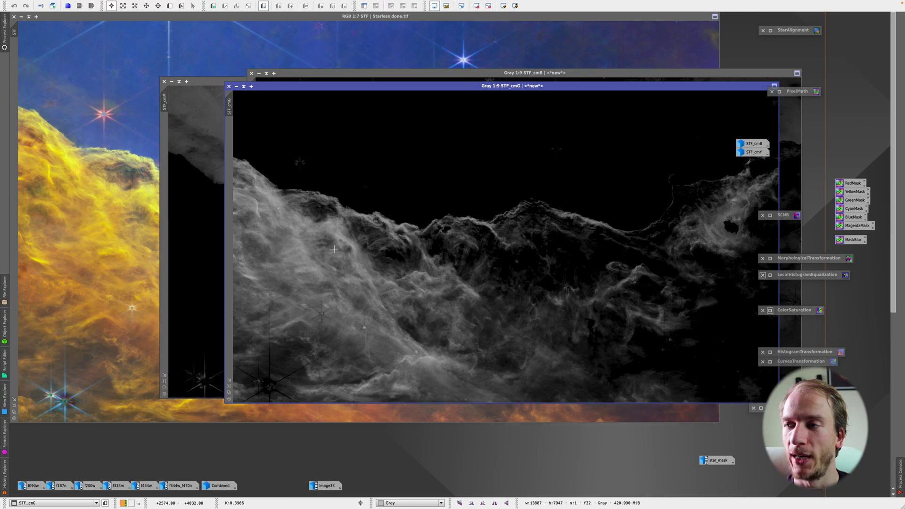
{"action": "left_click", "coordinate": [236, 86]}
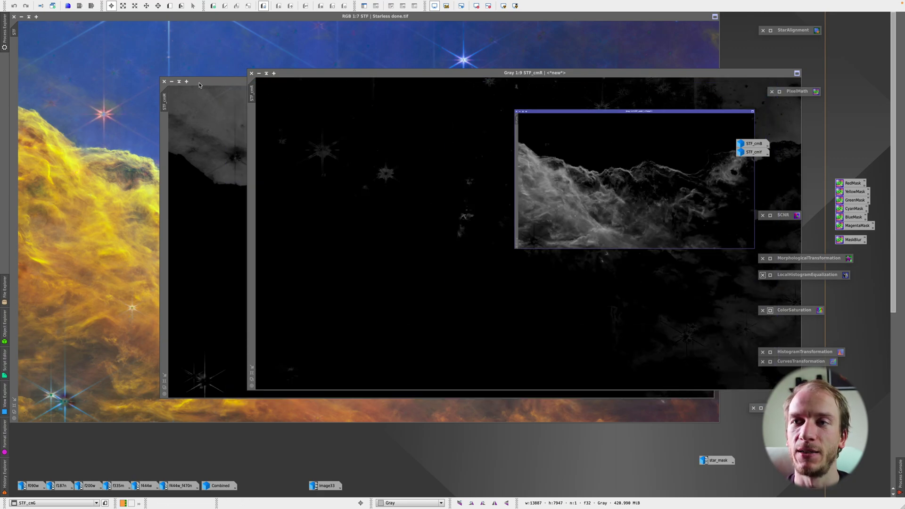
{"action": "left_click", "coordinate": [259, 74]}
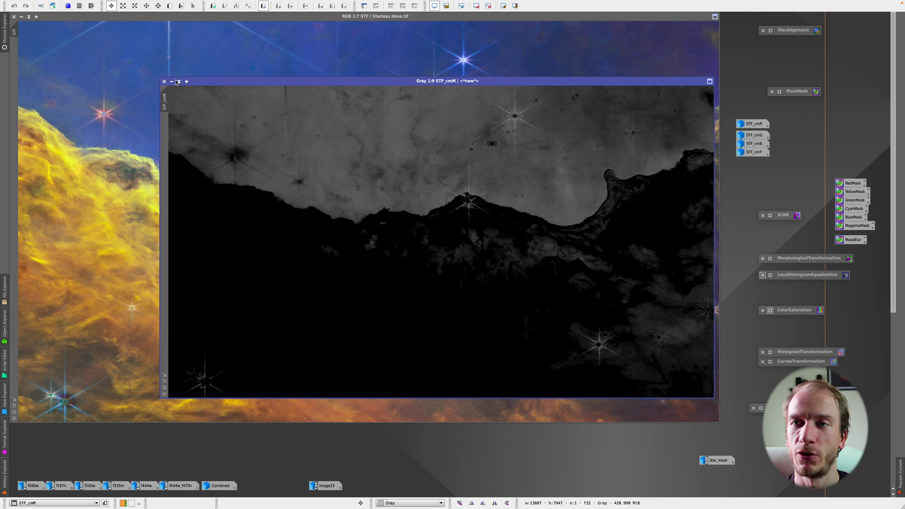
{"action": "left_click", "coordinate": [172, 81]}
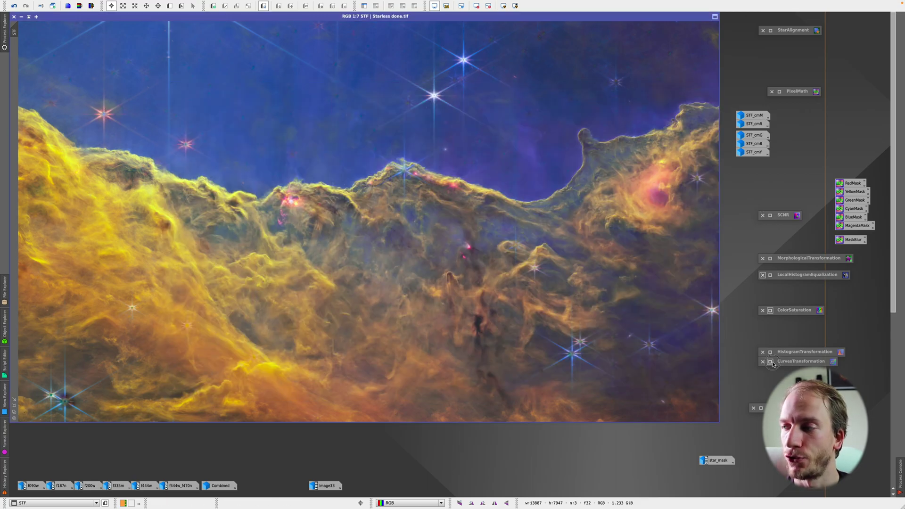
{"action": "left_click", "coordinate": [772, 363]}
- Add and remove a green-curve point, iconize Curves unchanged, and open LocalHistogramEqualization
{"action": "left_click", "coordinate": [656, 372]}
{"action": "left_click", "coordinate": [727, 283]}
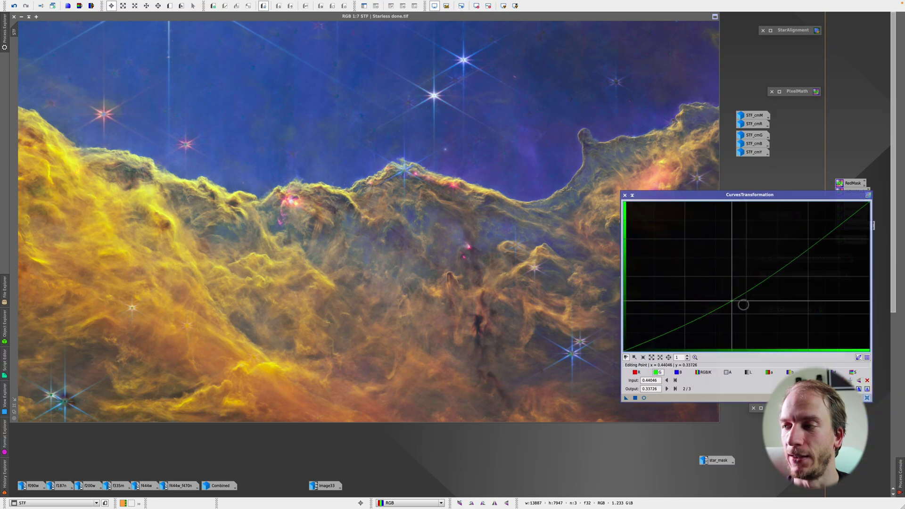
{"action": "left_click", "coordinate": [867, 397]}
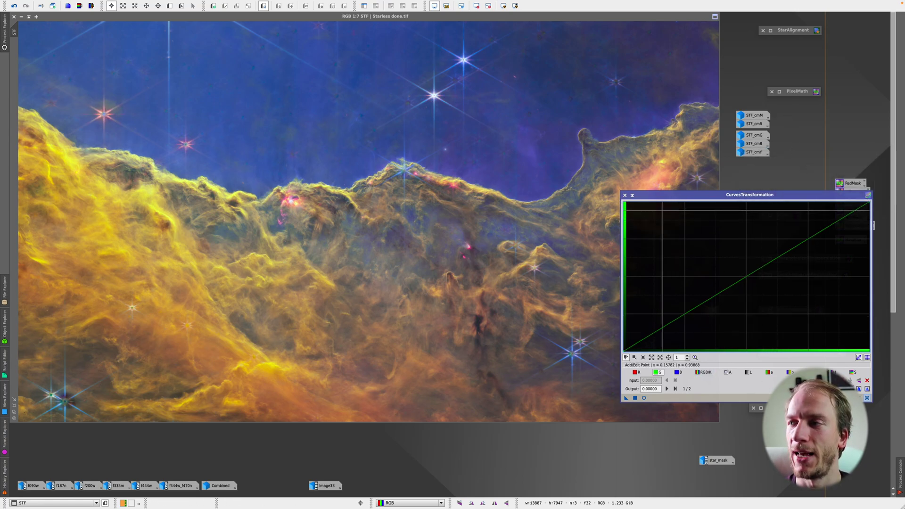
{"action": "left_click", "coordinate": [632, 195]}
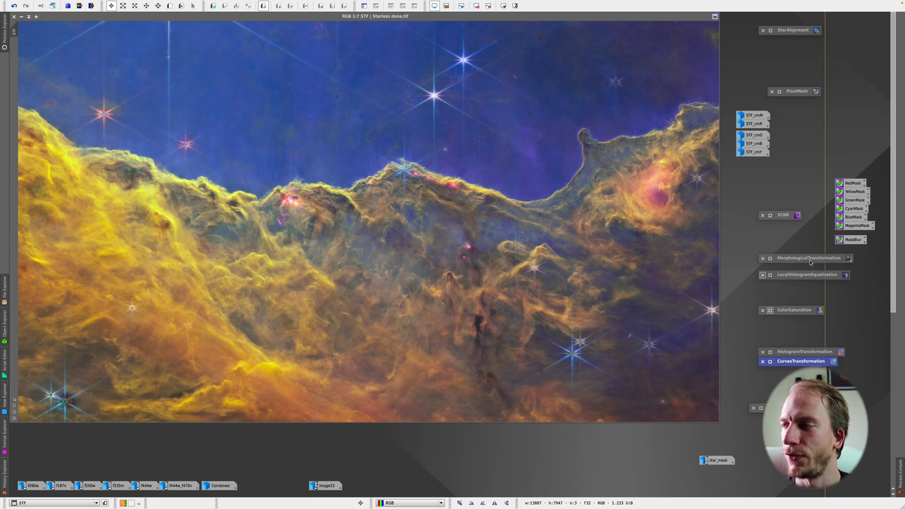
{"action": "double_click", "coordinate": [786, 276]}
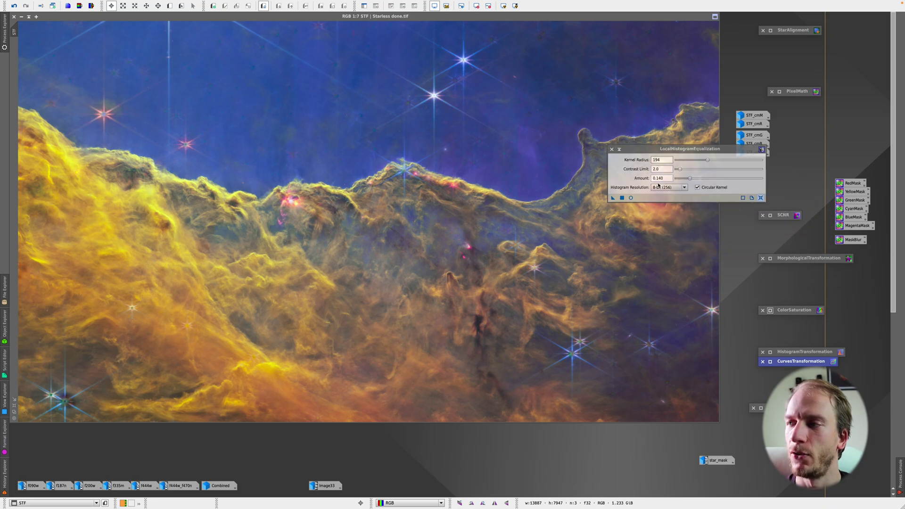
- Live-preview local histogram equalization at amount 0.74, settle on 0.110, and iconize it
{"action": "left_click", "coordinate": [631, 198]}
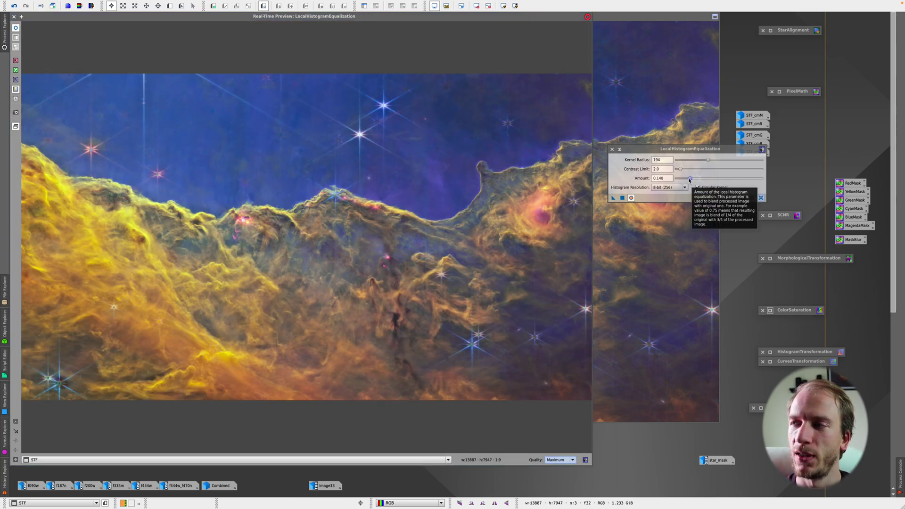
{"action": "left_click_drag", "start_coordinate": [690, 178], "coordinate": [747, 179]}
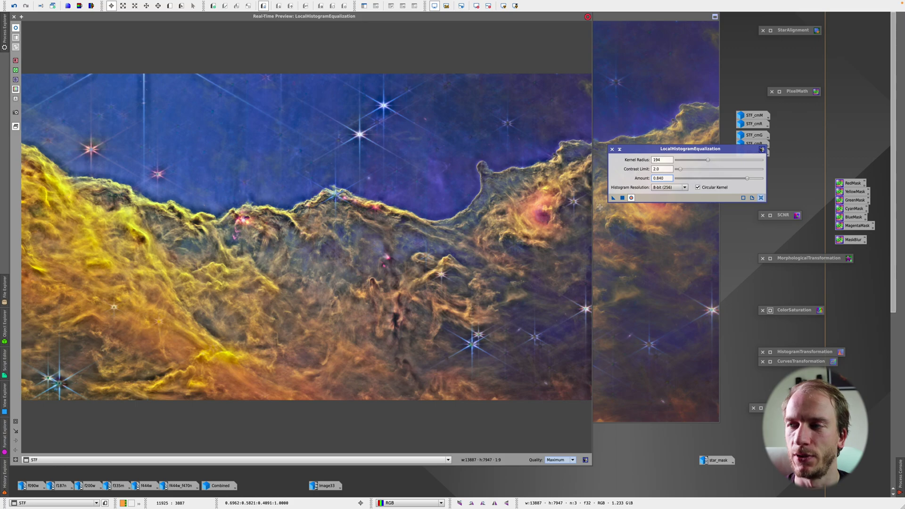
{"action": "left_click_drag", "start_coordinate": [748, 177], "coordinate": [688, 178]}
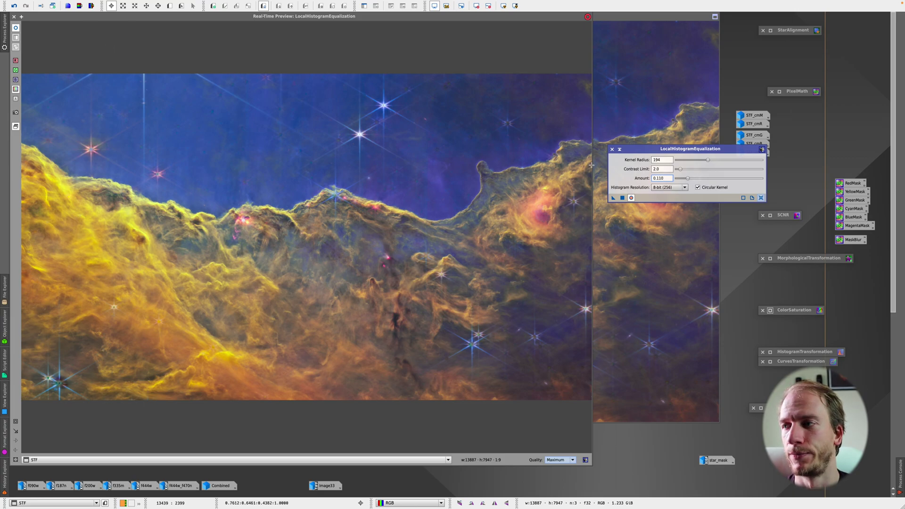
{"action": "key", "text": "ctrl+i"}
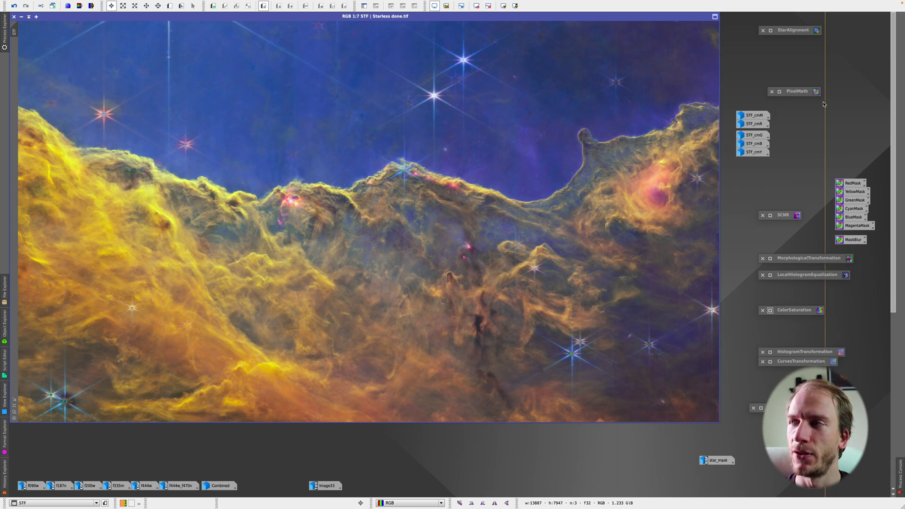
- Open PixelMath, move it clear of the nebula image, and reset it to defaults
{"action": "double_click", "coordinate": [796, 91]}
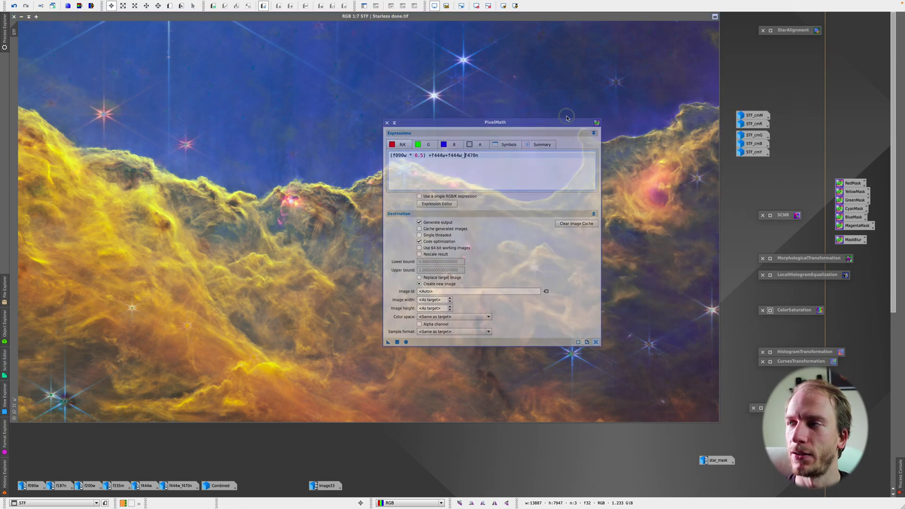
{"action": "left_click_drag", "start_coordinate": [472, 120], "coordinate": [692, 90]}
{"action": "left_click", "coordinate": [815, 310]}
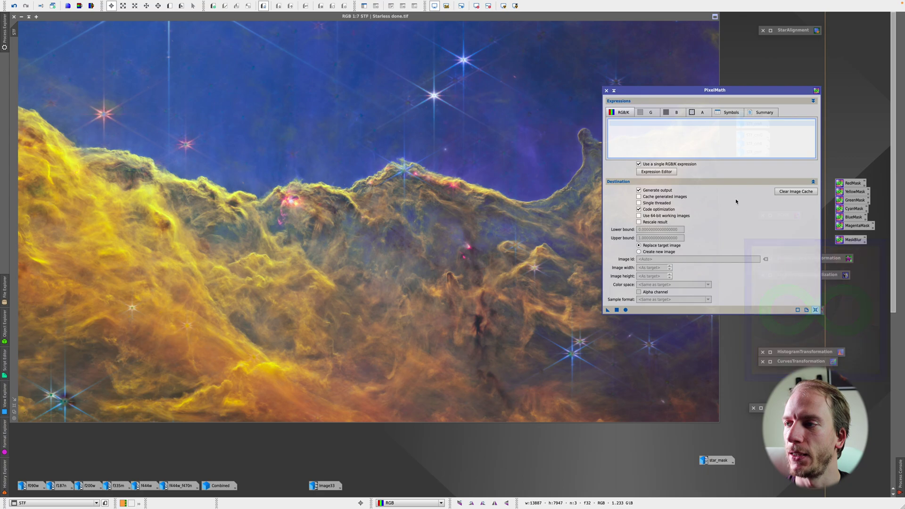
- Inspect the star_mask image up close, then minimize it back to an icon
{"action": "double_click", "coordinate": [719, 461]}
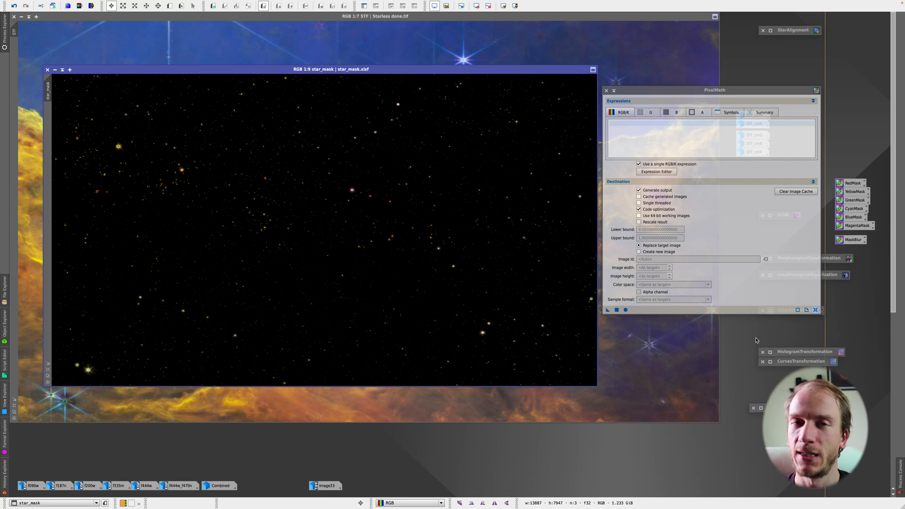
{"action": "left_click", "coordinate": [616, 309]}
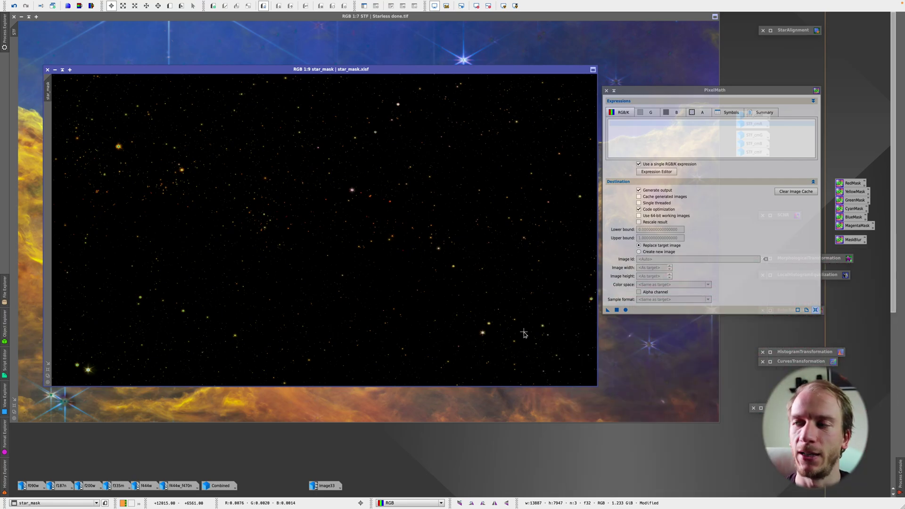
{"action": "scroll", "coordinate": [483, 315], "scroll_direction": "up", "scroll_amount": 1}
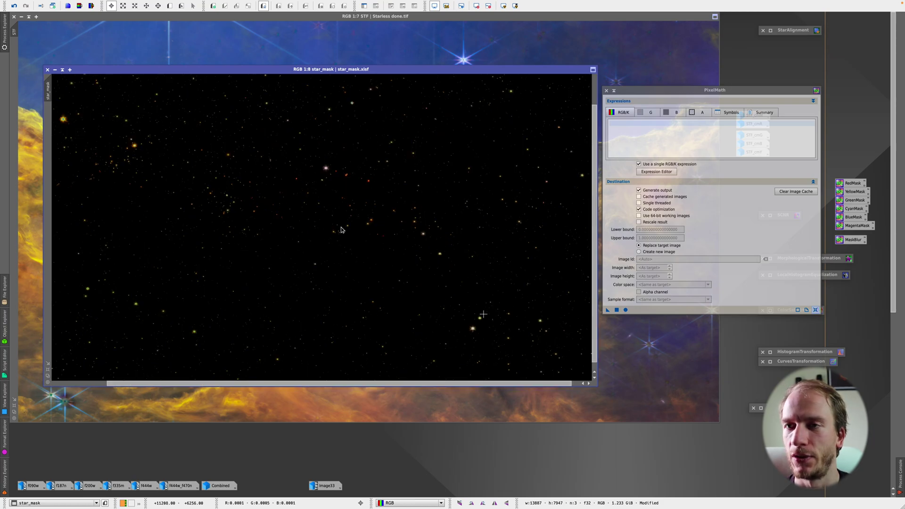
{"action": "left_click", "coordinate": [55, 71]}
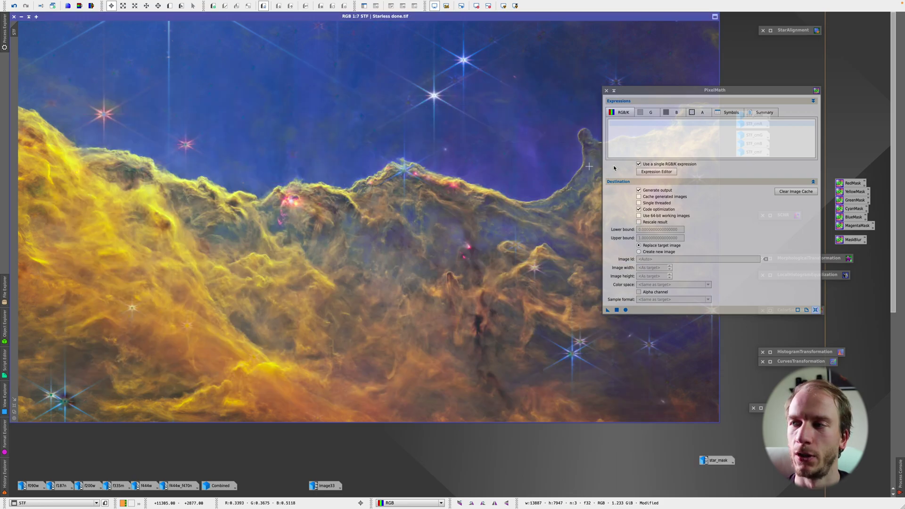
- Write the PixelMath expression star_mask+STF
{"action": "left_click", "coordinate": [633, 125]}
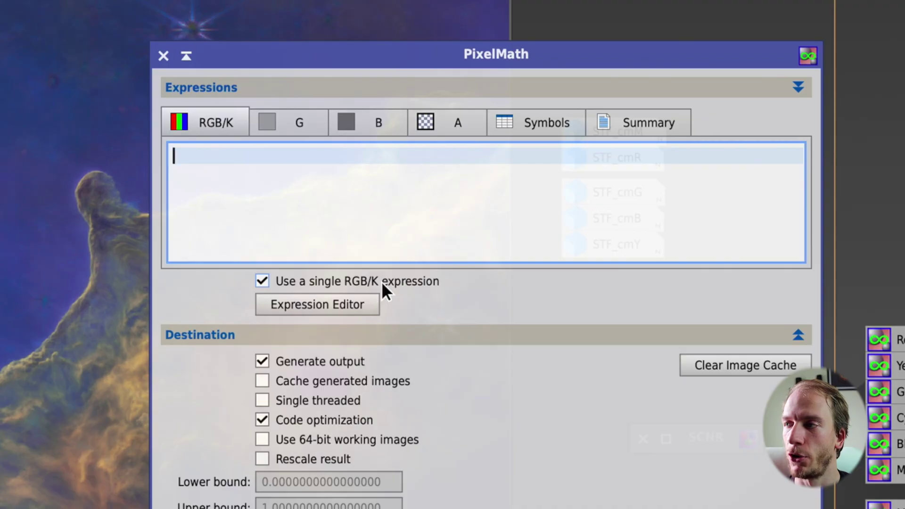
{"action": "type", "text": "star"}
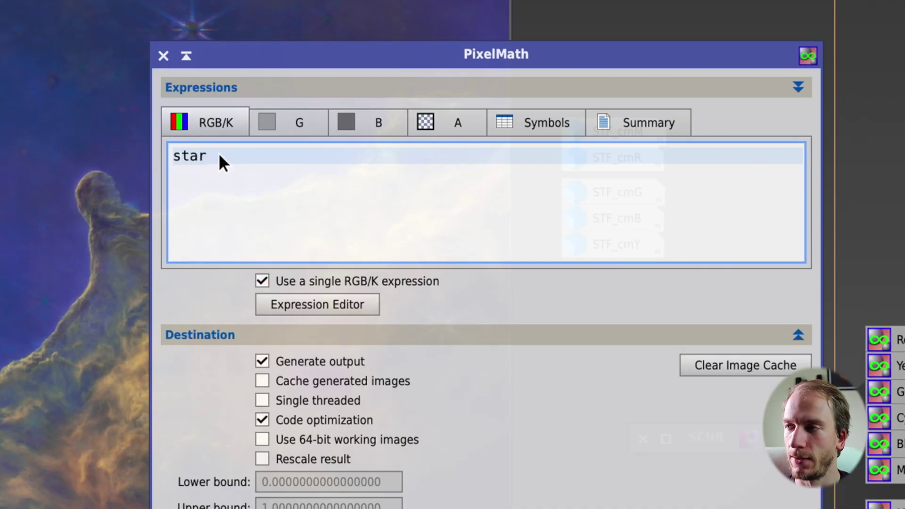
{"action": "type", "text": "_mask"}
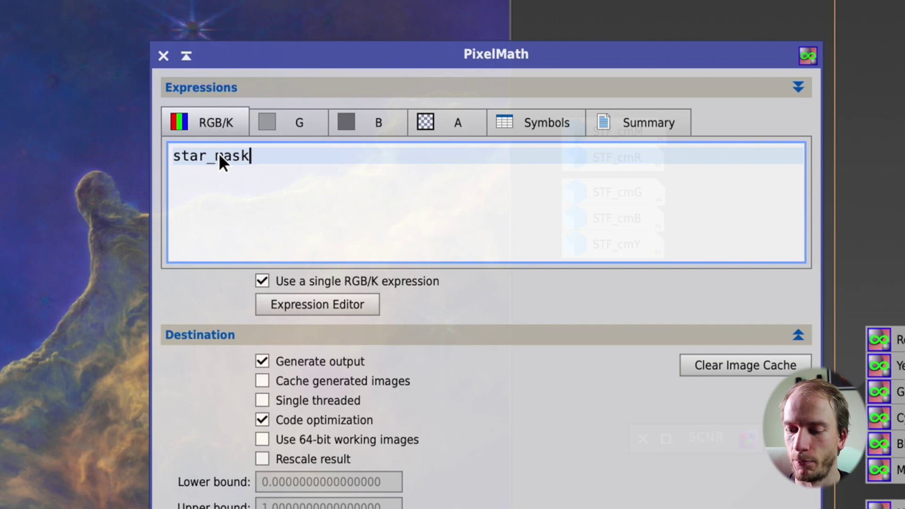
{"action": "type", "text": "="}
{"action": "key", "text": "BackSpace"}
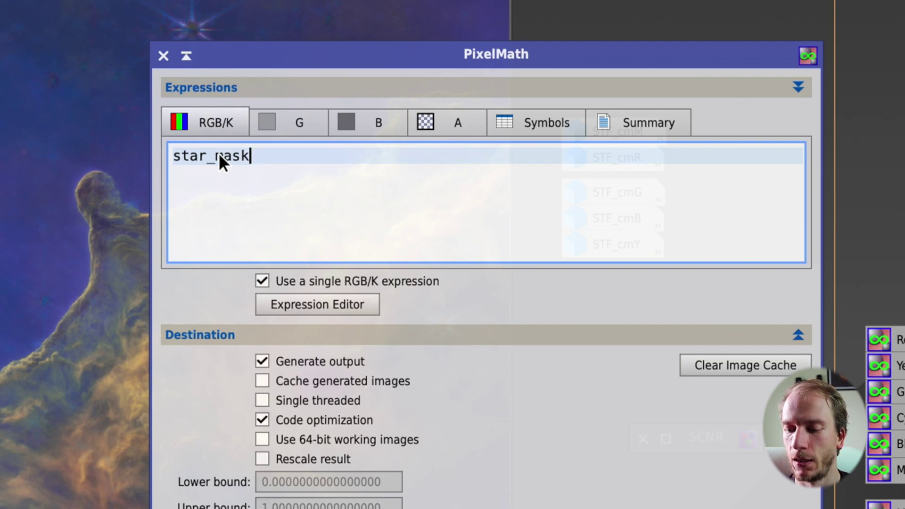
{"action": "type", "text": "+"}
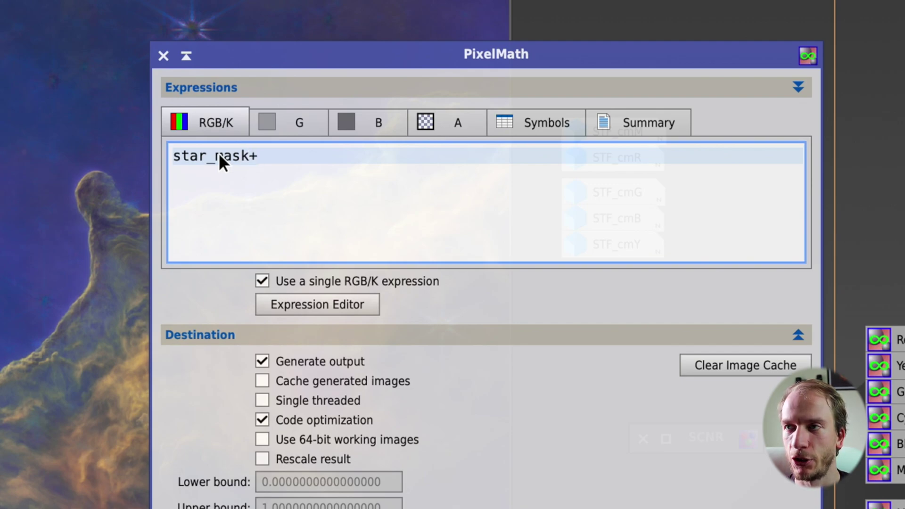
{"action": "type", "text": "STF"}
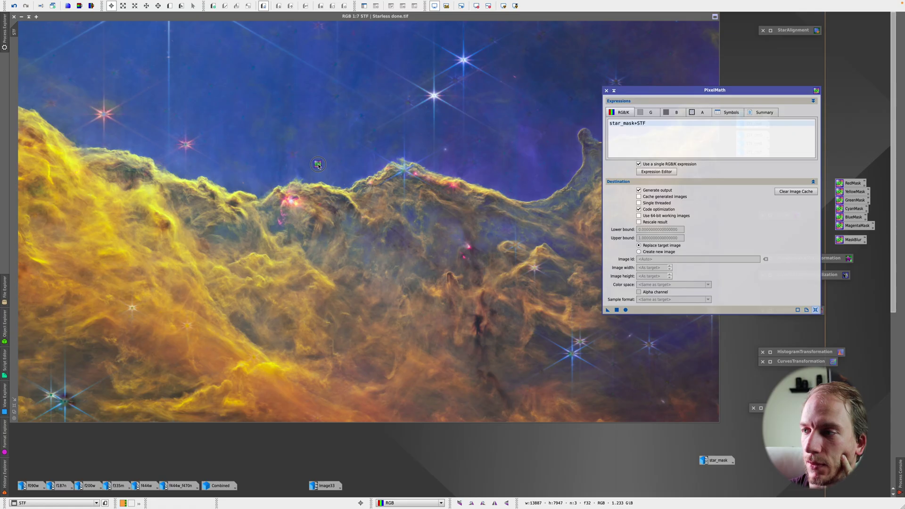
- Apply the expression directly to Starless done.tif, discarding the accidental new-image result
{"action": "left_click", "coordinate": [616, 310]}
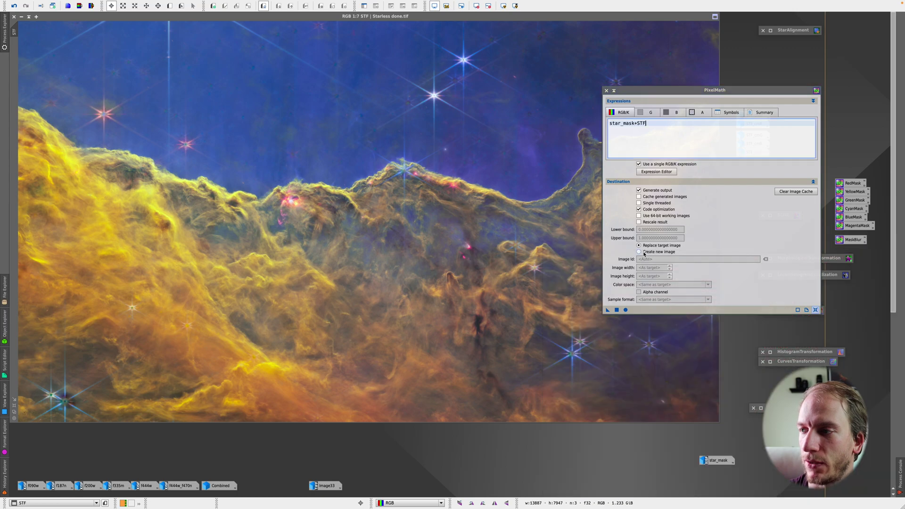
{"action": "left_click", "coordinate": [639, 253]}
{"action": "left_click_drag", "start_coordinate": [607, 311], "coordinate": [476, 253]}
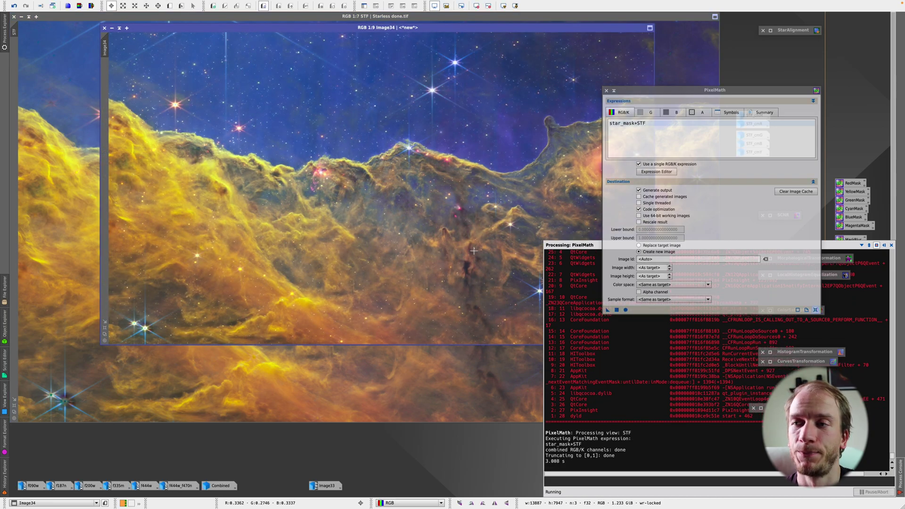
{"action": "key", "text": "ctrl+w"}
{"action": "left_click_drag", "start_coordinate": [313, 135], "coordinate": [355, 141]}
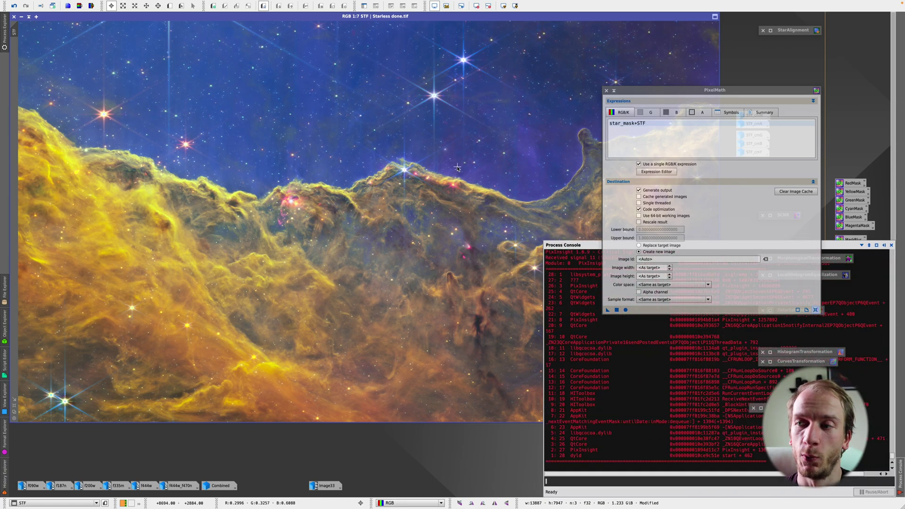
- Iconize PixelMath, zoom in on the bright stars, and open Process > <All Processes>
{"action": "left_click", "coordinate": [614, 91]}
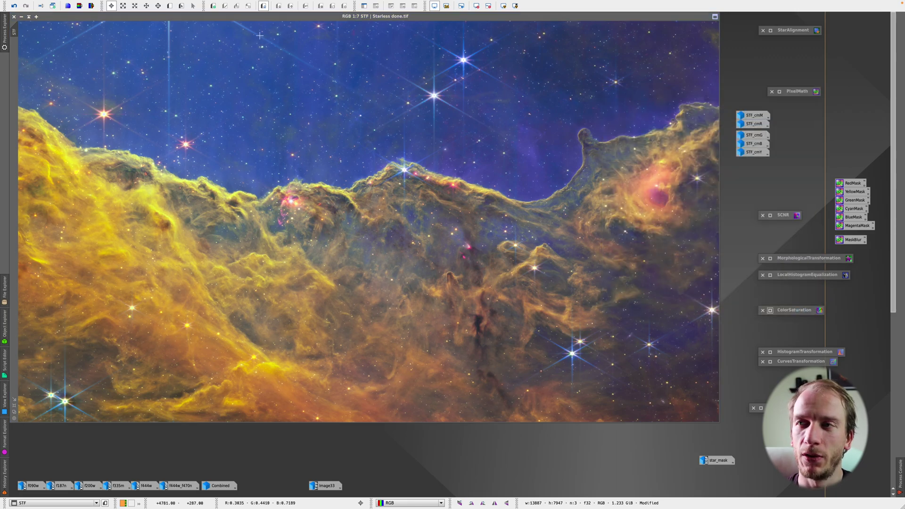
{"action": "scroll", "coordinate": [159, 110], "scroll_direction": "up", "scroll_amount": 2}
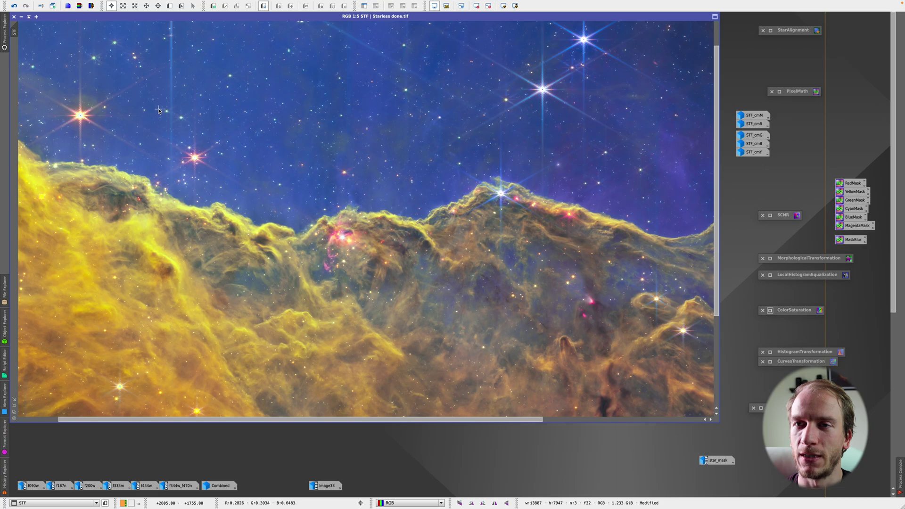
{"action": "scroll", "coordinate": [159, 111], "scroll_direction": "up", "scroll_amount": 3}
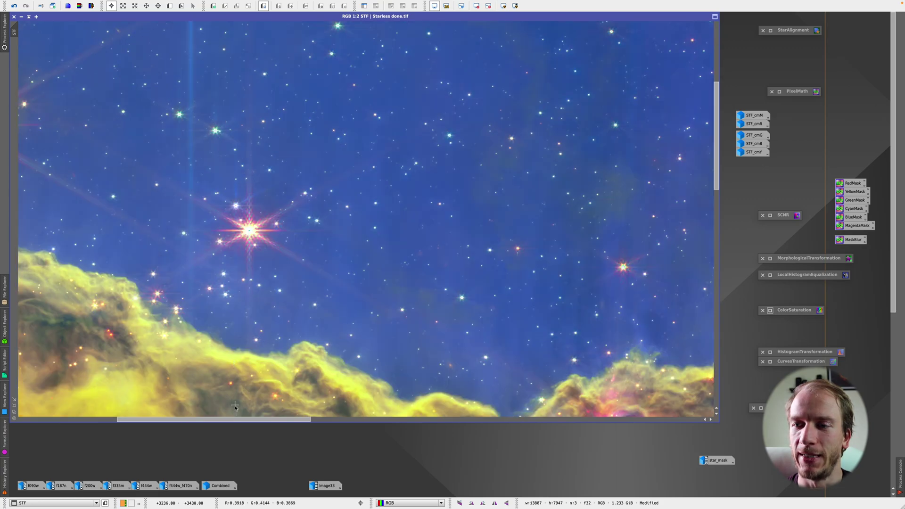
{"action": "left_click_drag", "start_coordinate": [235, 419], "coordinate": [148, 419]}
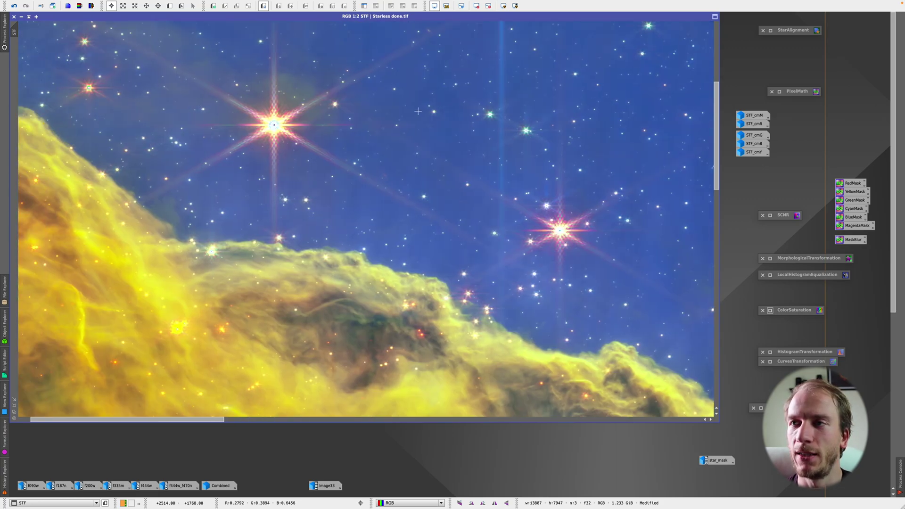
{"action": "left_click", "coordinate": [169, 4]}
{"action": "mouse_move", "coordinate": [188, 15]}
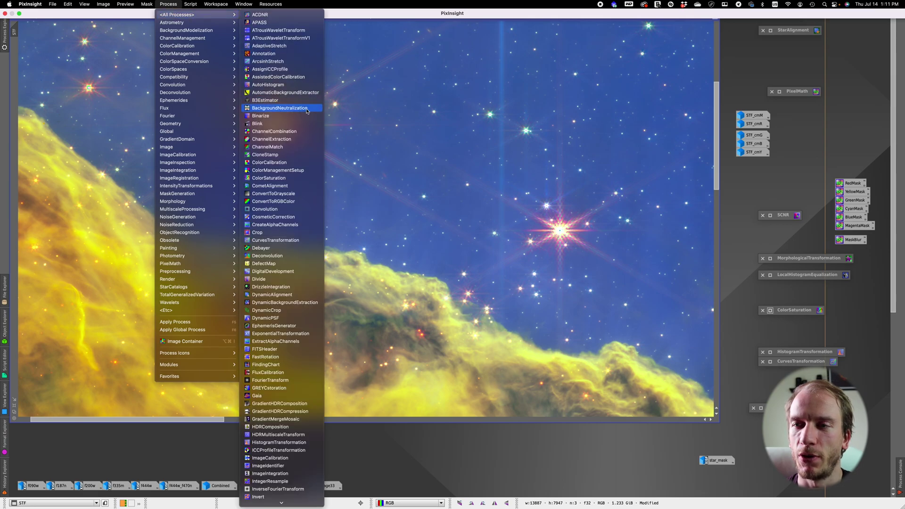
- Start a CloneStamp session on Starless done.tif with a brush radius of 10
{"action": "left_click", "coordinate": [279, 155]}
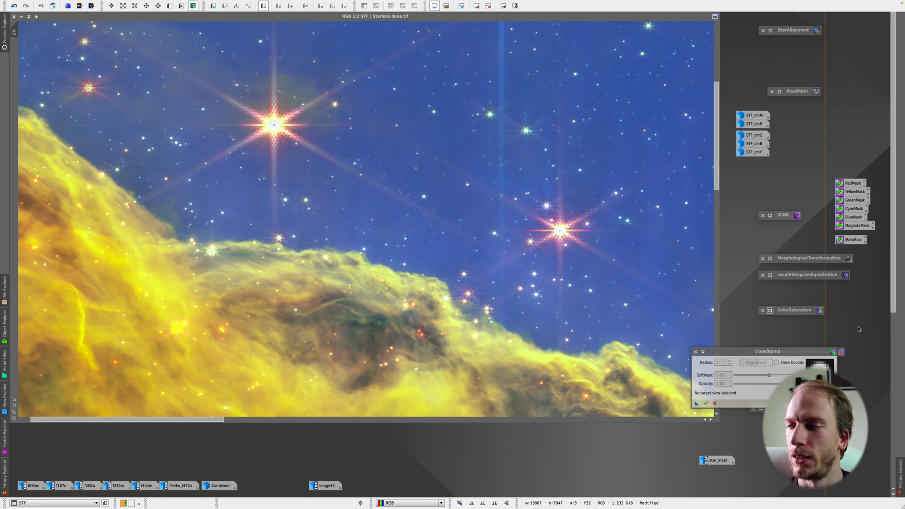
{"action": "left_click_drag", "start_coordinate": [759, 350], "coordinate": [788, 222]}
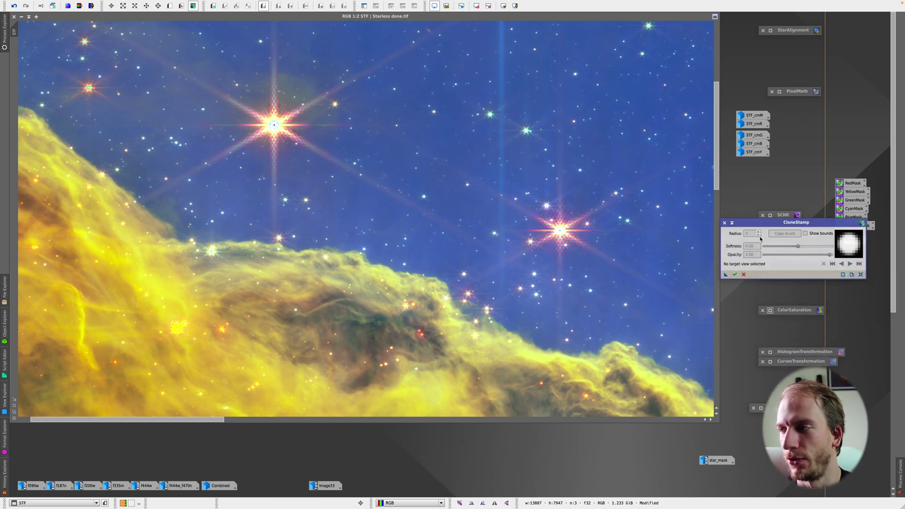
{"action": "left_click", "coordinate": [518, 193]}
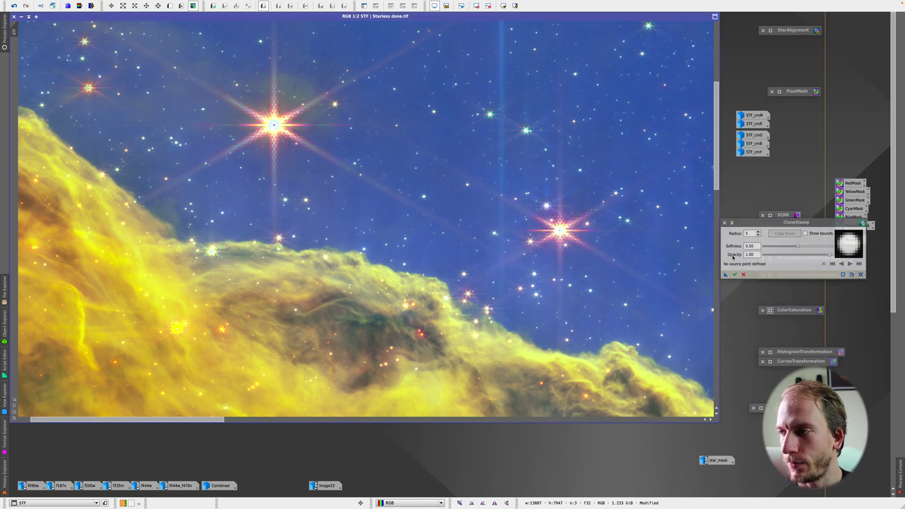
{"action": "double_click", "coordinate": [750, 233]}
{"action": "type", "text": "10"}
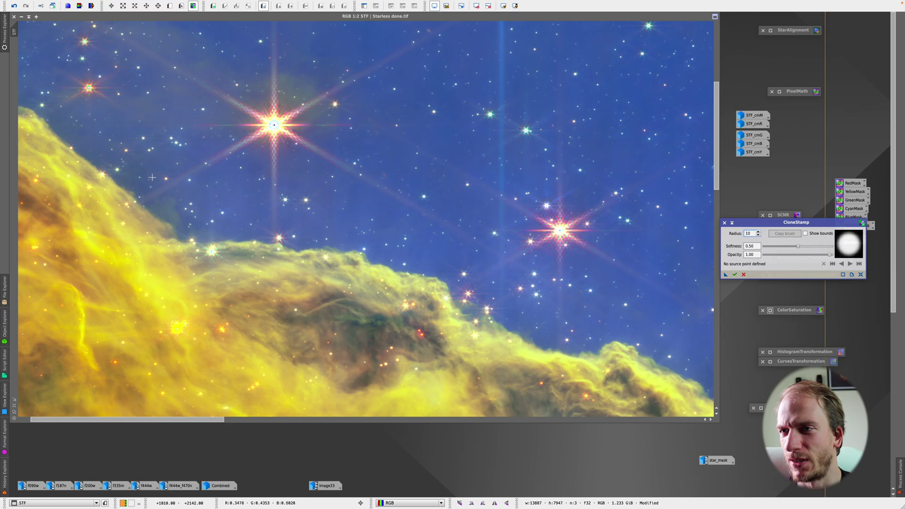
{"action": "left_click", "coordinate": [326, 198]}
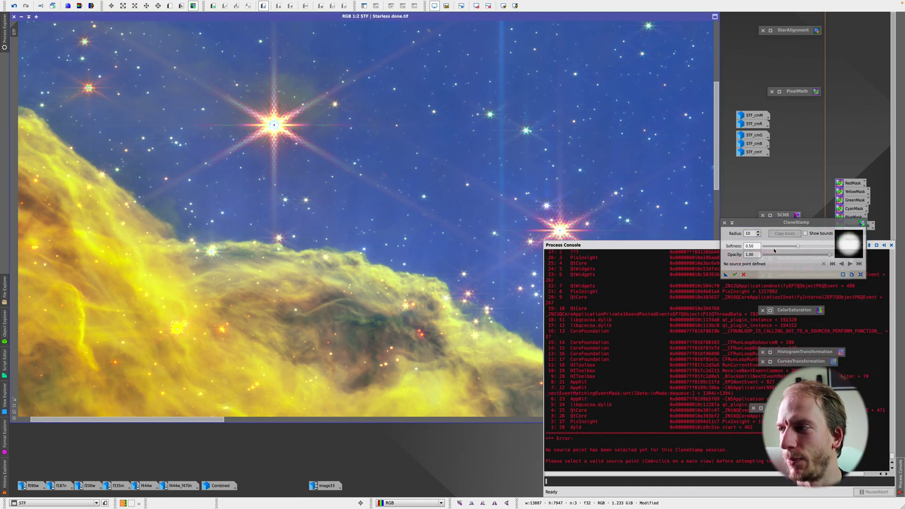
{"action": "left_click", "coordinate": [759, 225]}
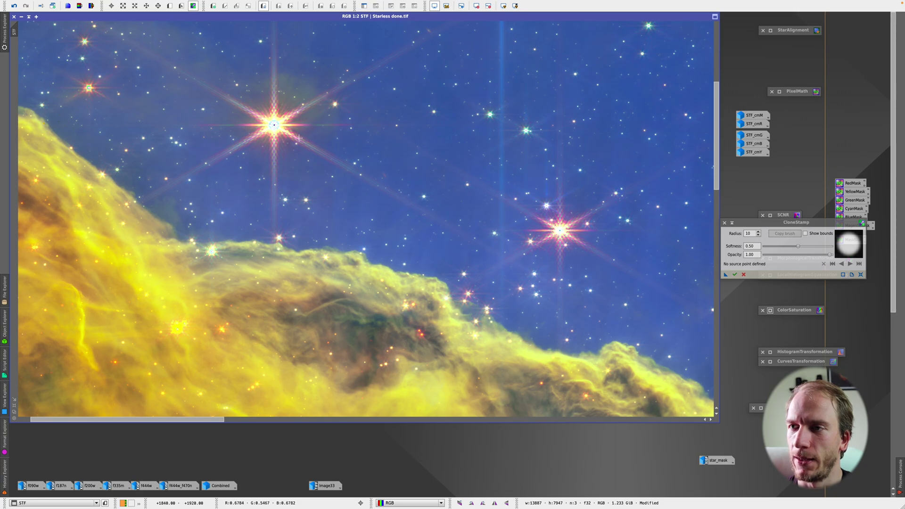
- Stamp over the bright star cores using source points beside each star, then cancel the session
{"action": "left_click", "coordinate": [279, 120]}
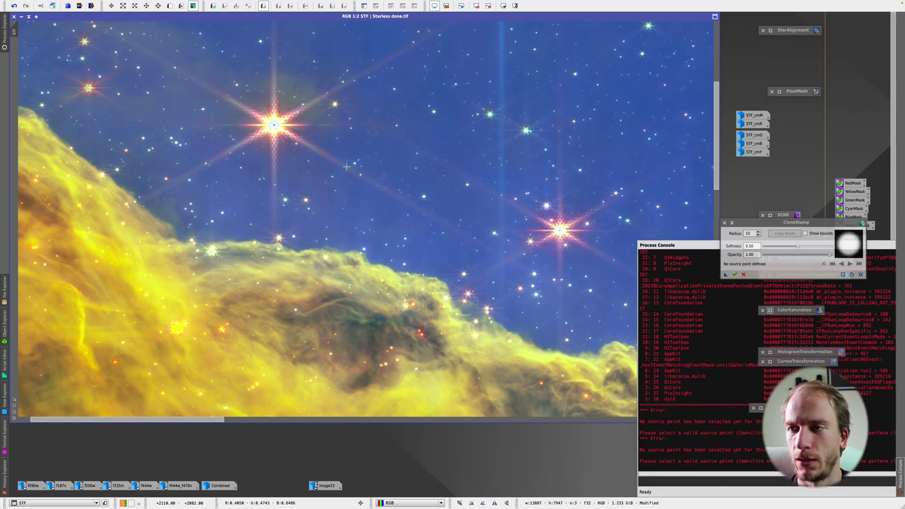
{"action": "left_click", "coordinate": [282, 122], "text": "ctrl"}
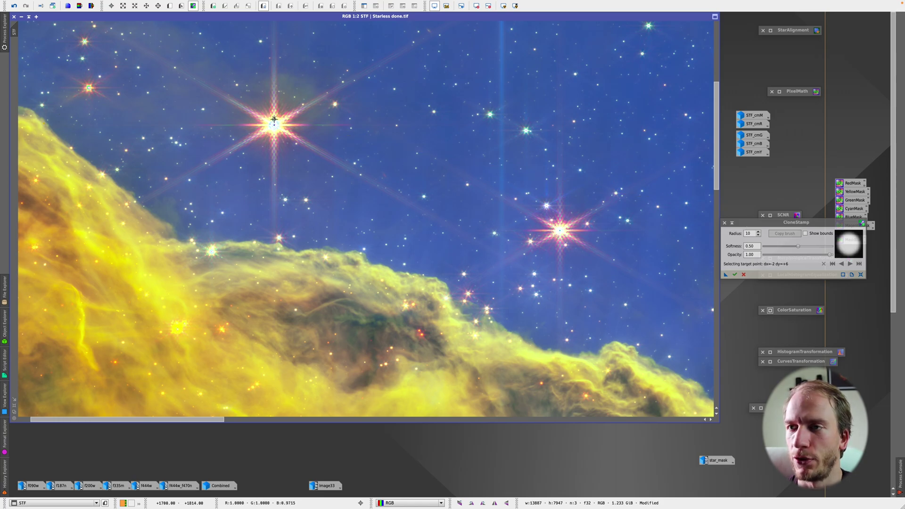
{"action": "left_click", "coordinate": [272, 121]}
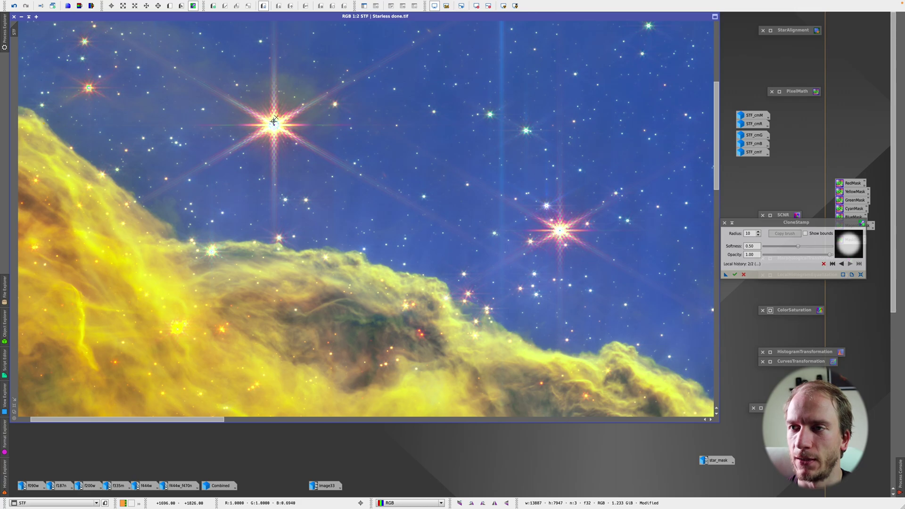
{"action": "left_click", "coordinate": [270, 123]}
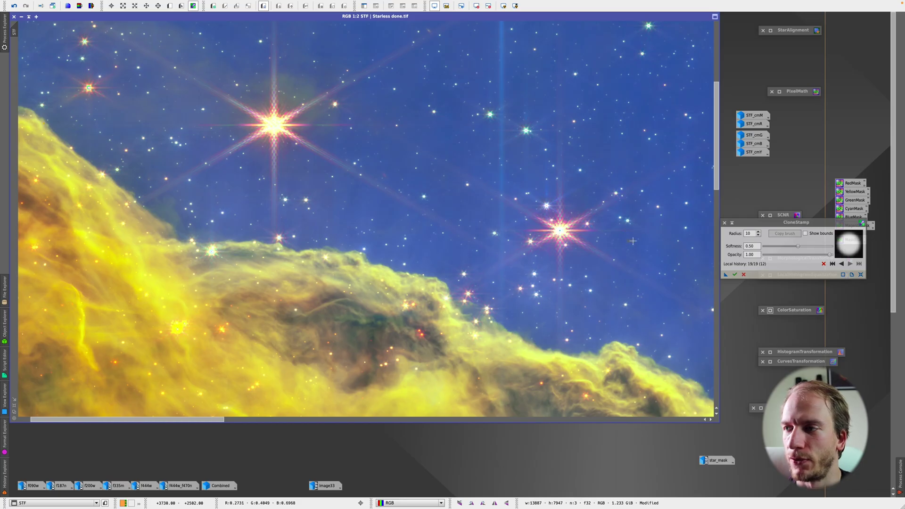
{"action": "left_click", "coordinate": [558, 234], "text": "ctrl"}
{"action": "left_click", "coordinate": [559, 230]}
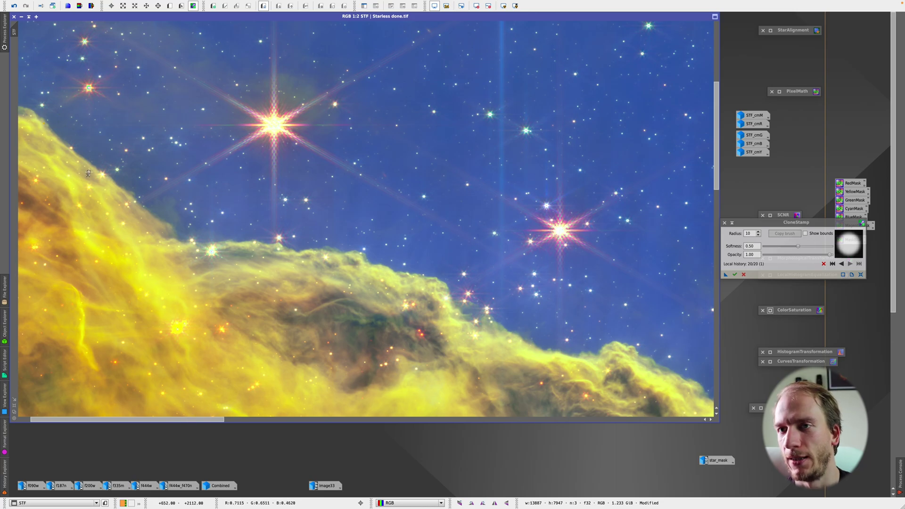
{"action": "scroll", "coordinate": [219, 115], "scroll_direction": "down", "scroll_amount": 1}
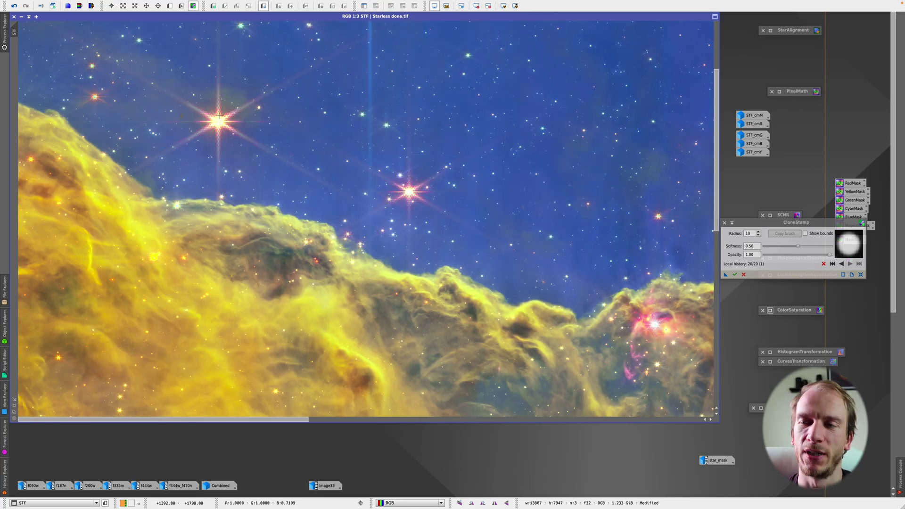
{"action": "scroll", "coordinate": [220, 115], "scroll_direction": "down", "scroll_amount": 1}
{"action": "left_click", "coordinate": [743, 274]}
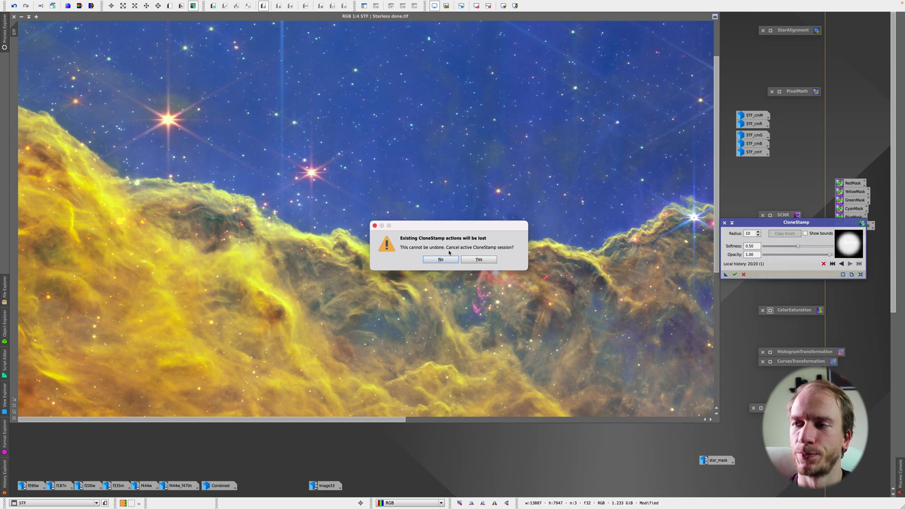
- Confirm ending the CloneStamp session and zoom back out to 1:7
{"action": "left_click", "coordinate": [478, 260]}
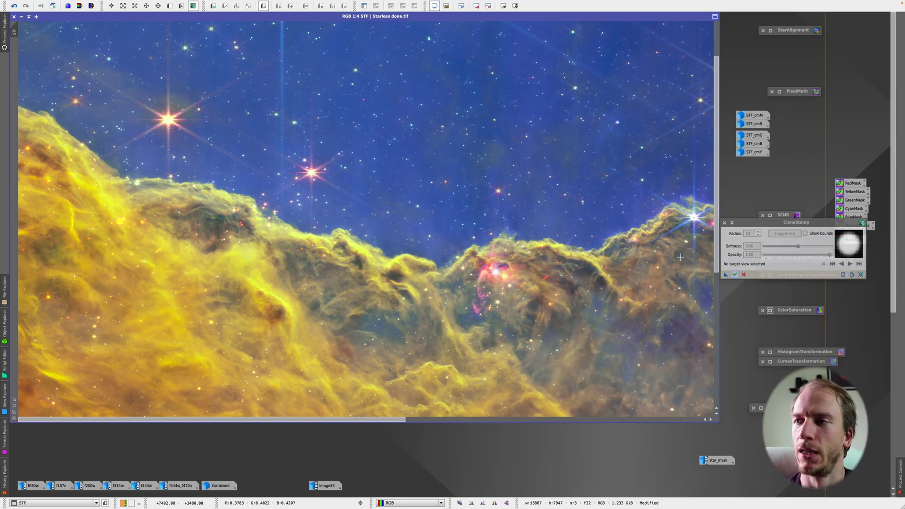
{"action": "scroll", "coordinate": [387, 228], "scroll_direction": "down", "scroll_amount": 3}
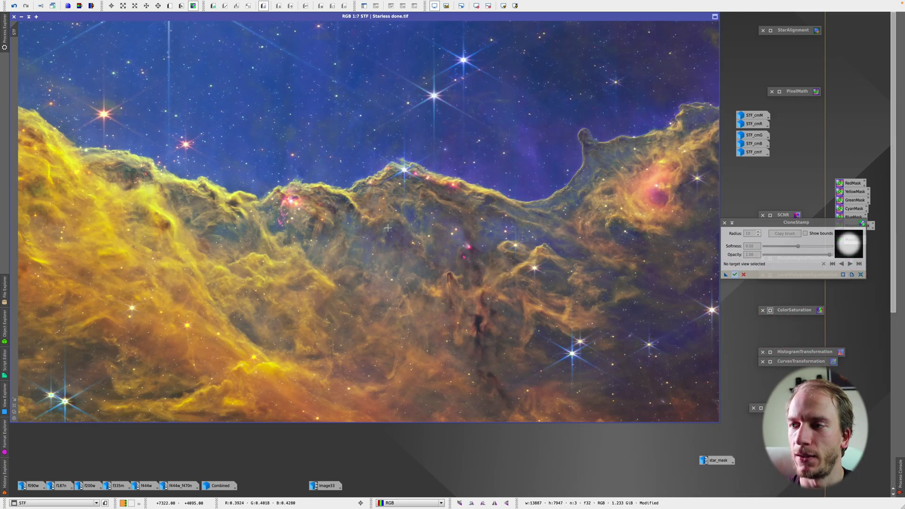